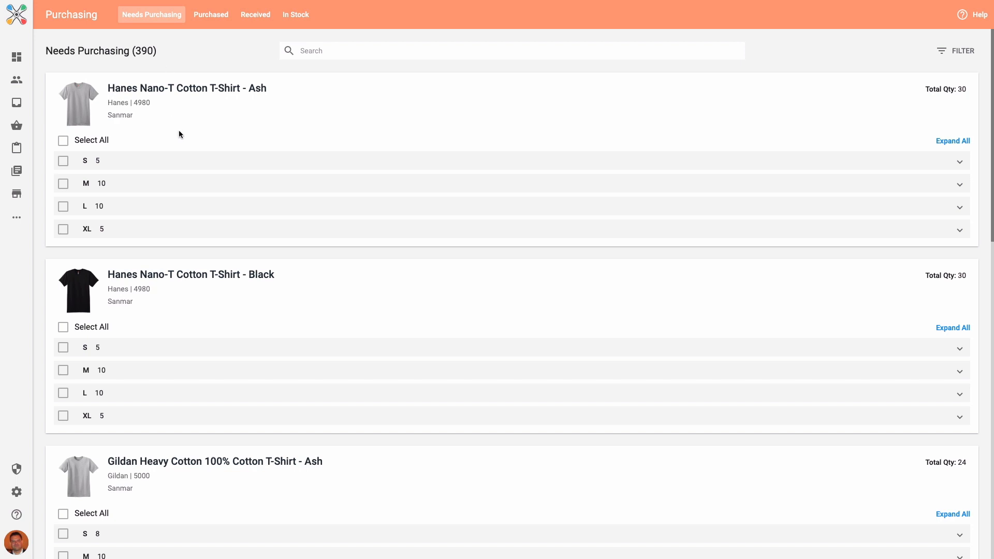
- Look through the products that need purchasing and check which result filters are available
{"action": "scroll", "coordinate": [181, 137], "scroll_direction": "down", "scroll_amount": 4}
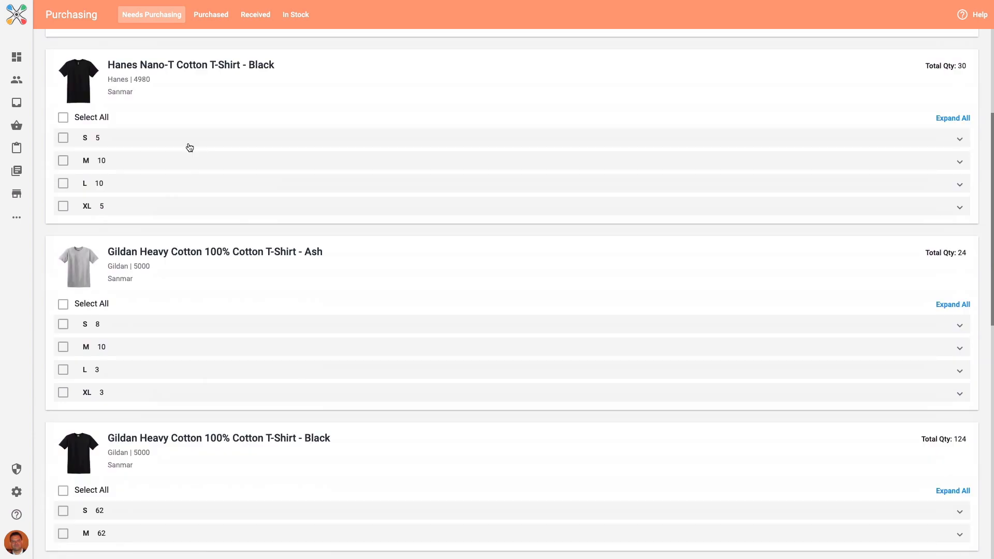
{"action": "scroll", "coordinate": [188, 146], "scroll_direction": "down", "scroll_amount": 3}
{"action": "scroll", "coordinate": [190, 145], "scroll_direction": "up", "scroll_amount": 8}
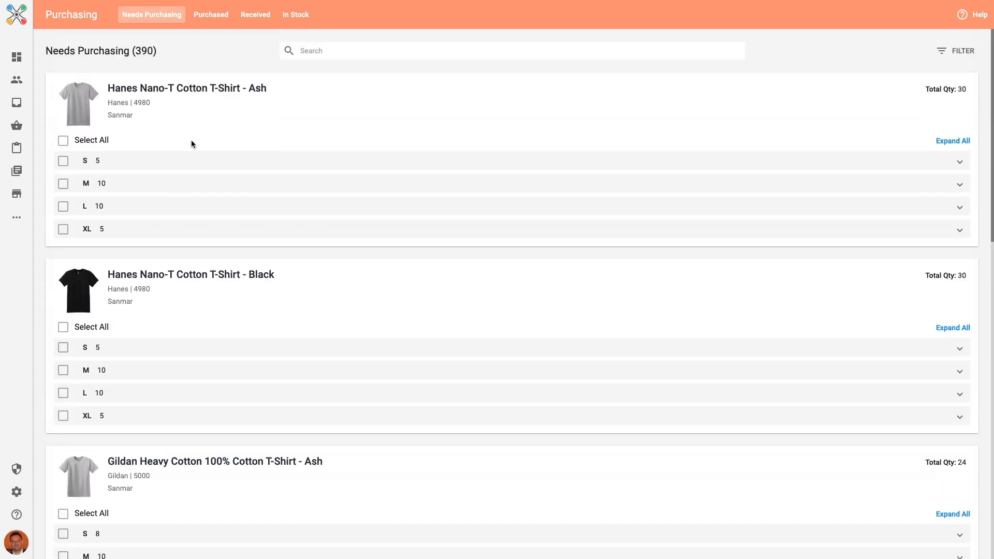
{"action": "left_click", "coordinate": [955, 51]}
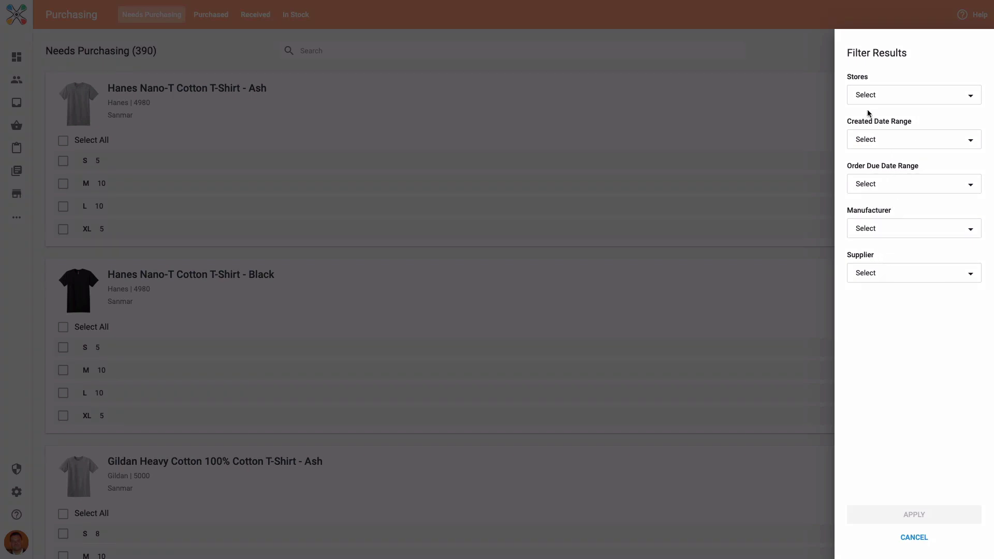
{"action": "left_click", "coordinate": [791, 135]}
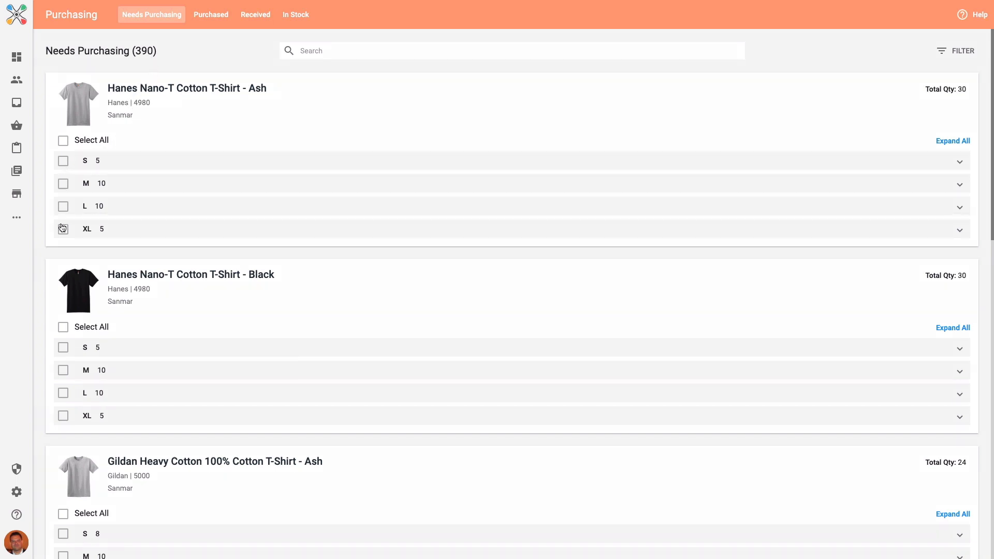
- Select all sizes of the Hanes Nano-T Cotton T-Shirt in both Ash and Black for purchasing
{"action": "left_click", "coordinate": [129, 184]}
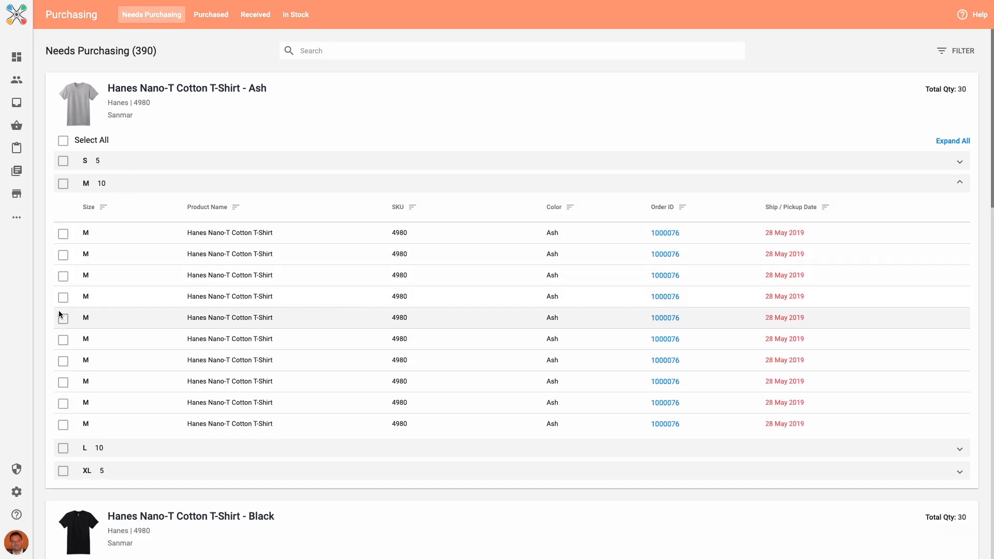
{"action": "left_click", "coordinate": [63, 185]}
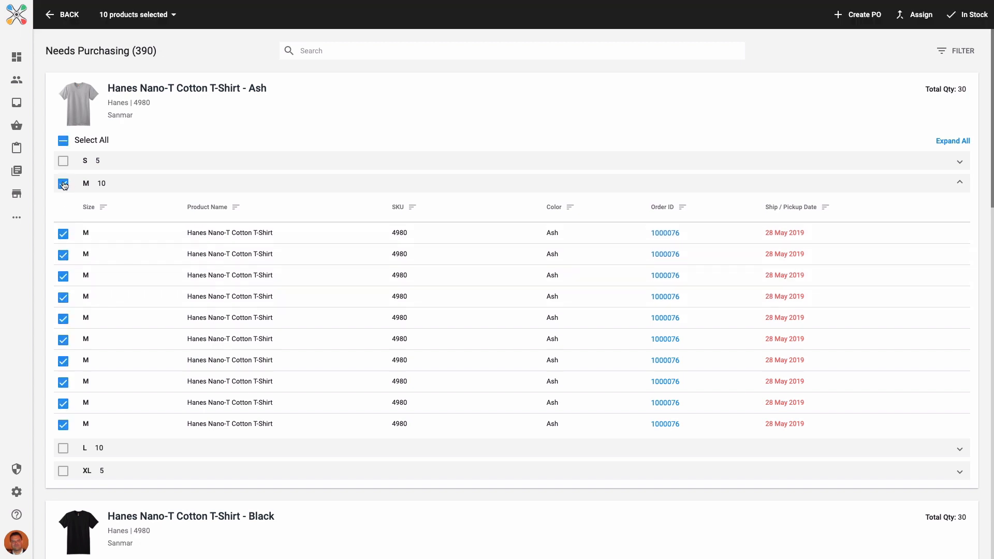
{"action": "left_click", "coordinate": [111, 185]}
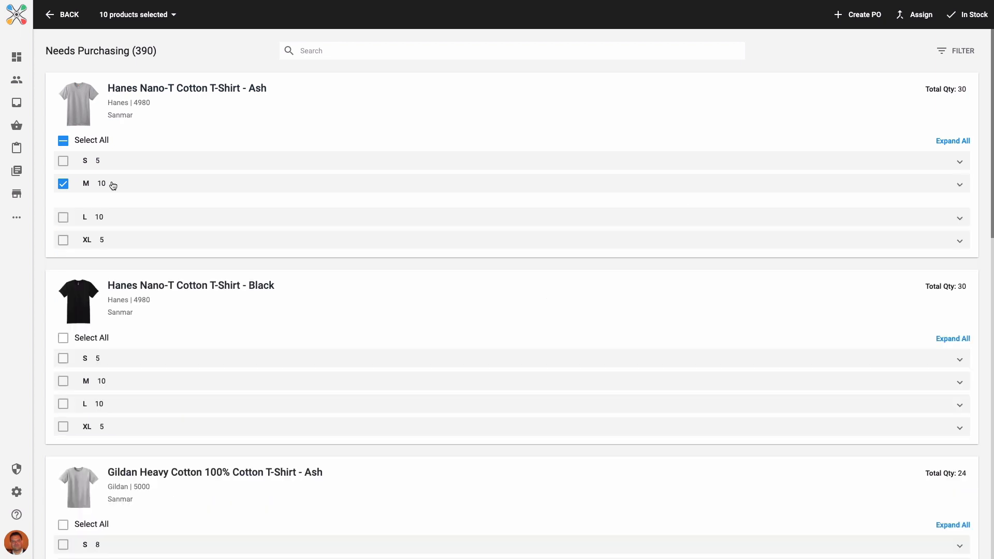
{"action": "left_click", "coordinate": [65, 141]}
{"action": "left_click", "coordinate": [63, 141]}
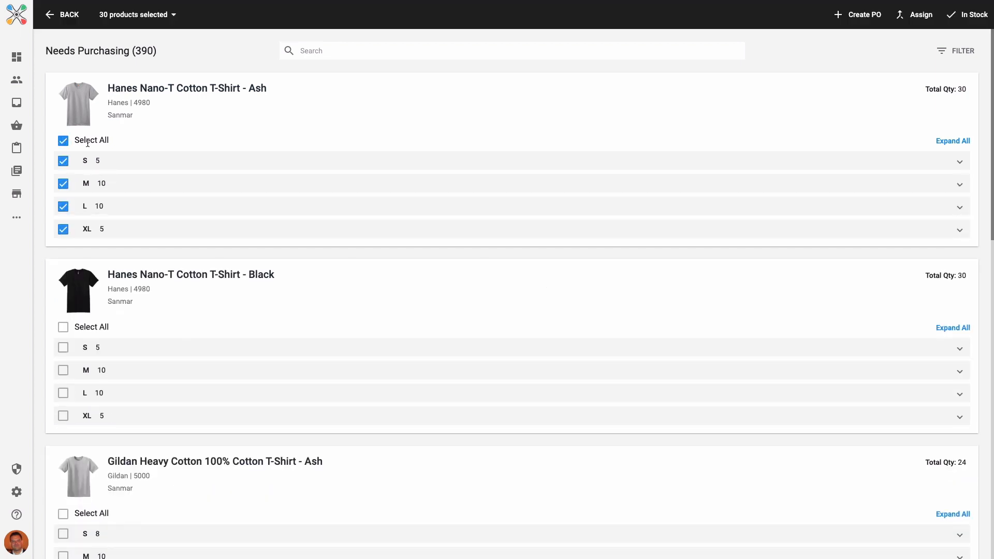
{"action": "left_click", "coordinate": [66, 328]}
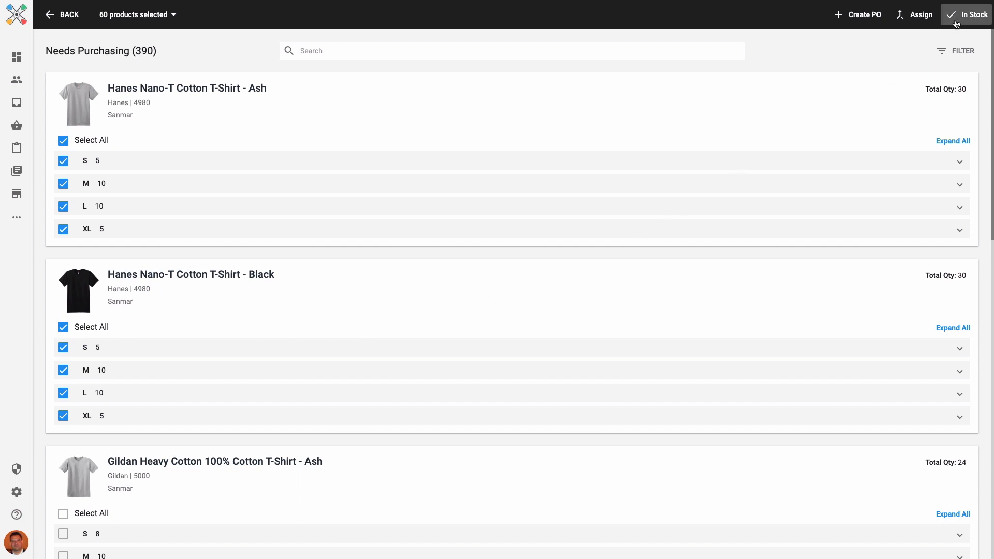
- Create a purchase order for the selected Hanes shirts with Sanmar as the supplier, leaving the optional fields blank
{"action": "left_click", "coordinate": [874, 22]}
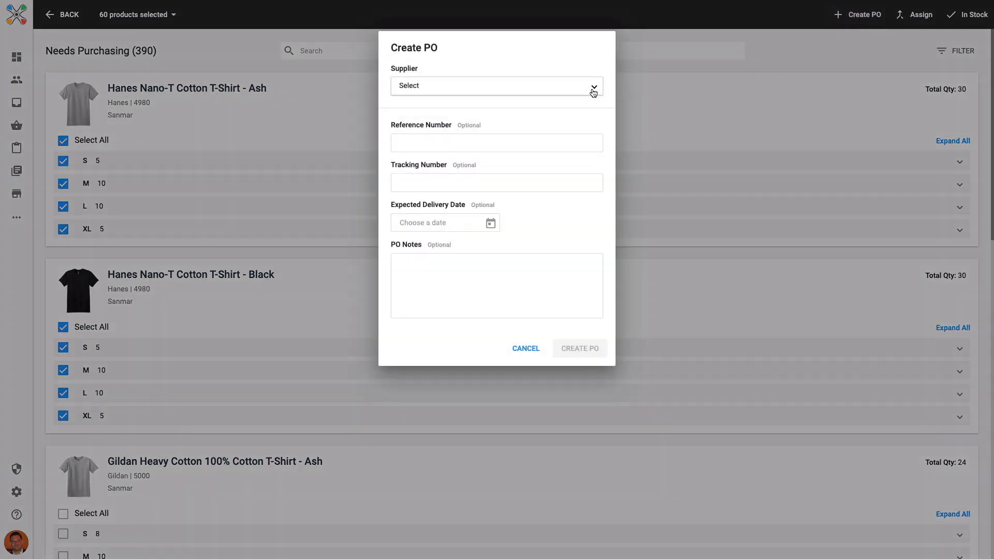
{"action": "left_click", "coordinate": [590, 91]}
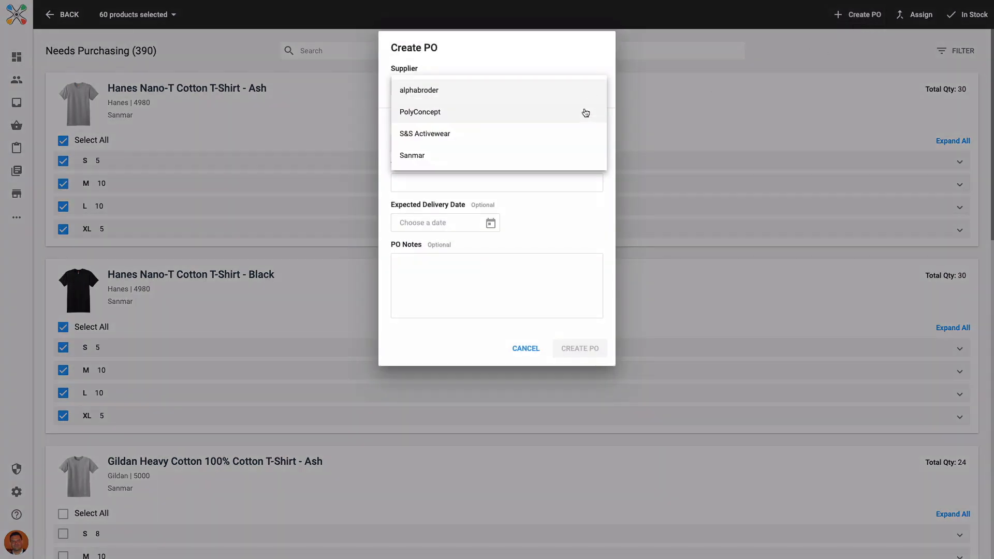
{"action": "left_click", "coordinate": [569, 156]}
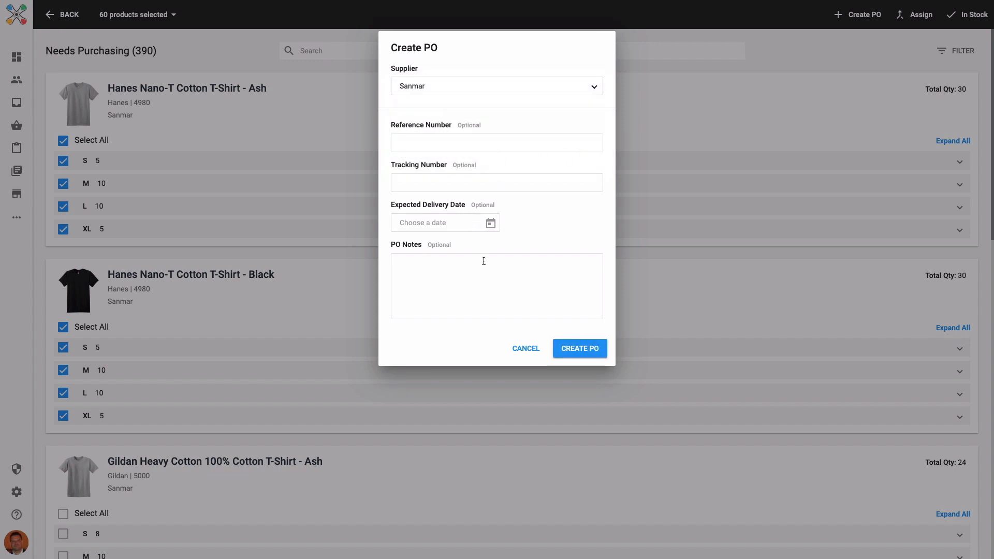
{"action": "left_click", "coordinate": [557, 350]}
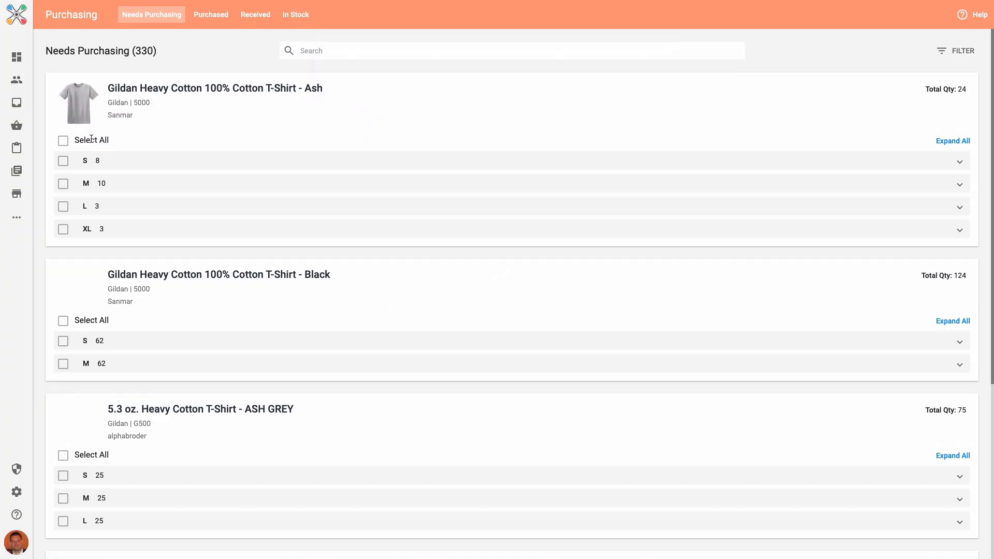
{"action": "left_click", "coordinate": [63, 141]}
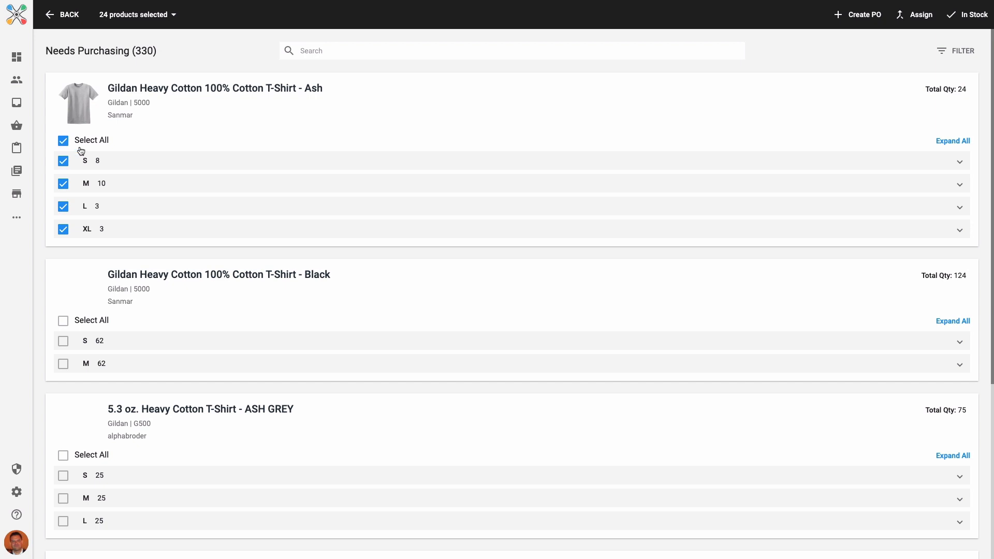
{"action": "left_click", "coordinate": [909, 23]}
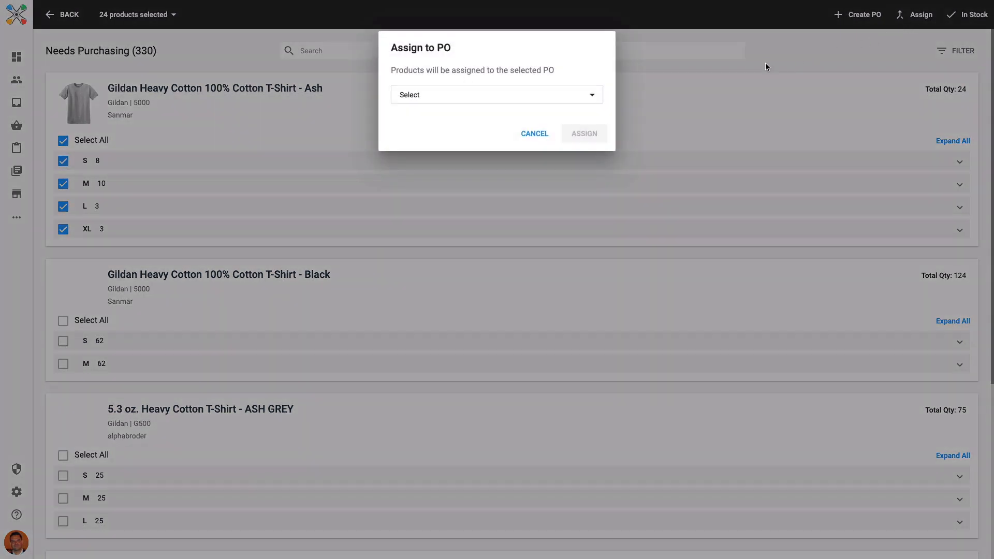
{"action": "left_click", "coordinate": [594, 95]}
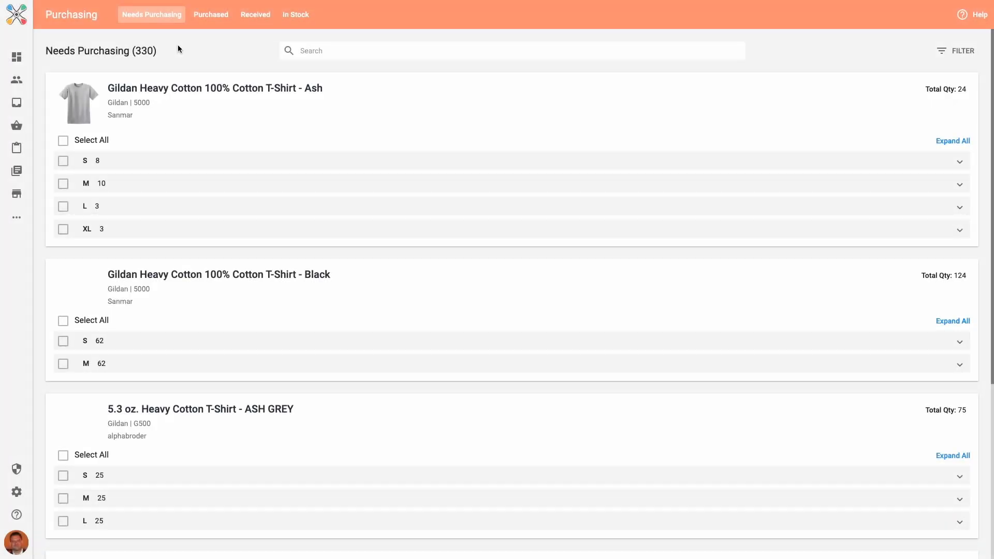
- Open the Sanmar purchase order dated 15 May 2019 from the purchased orders and check its available actions
{"action": "left_click", "coordinate": [214, 21]}
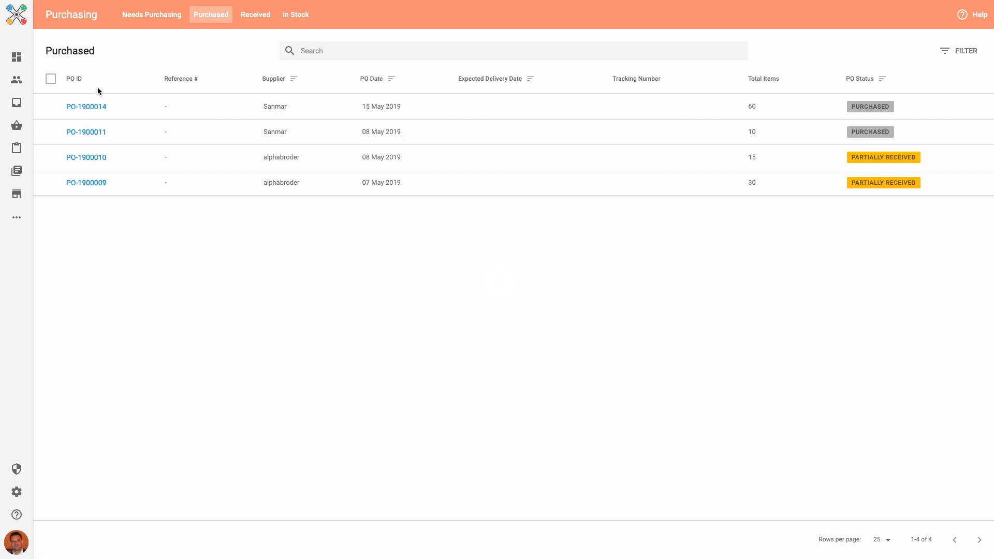
{"action": "left_click", "coordinate": [88, 109]}
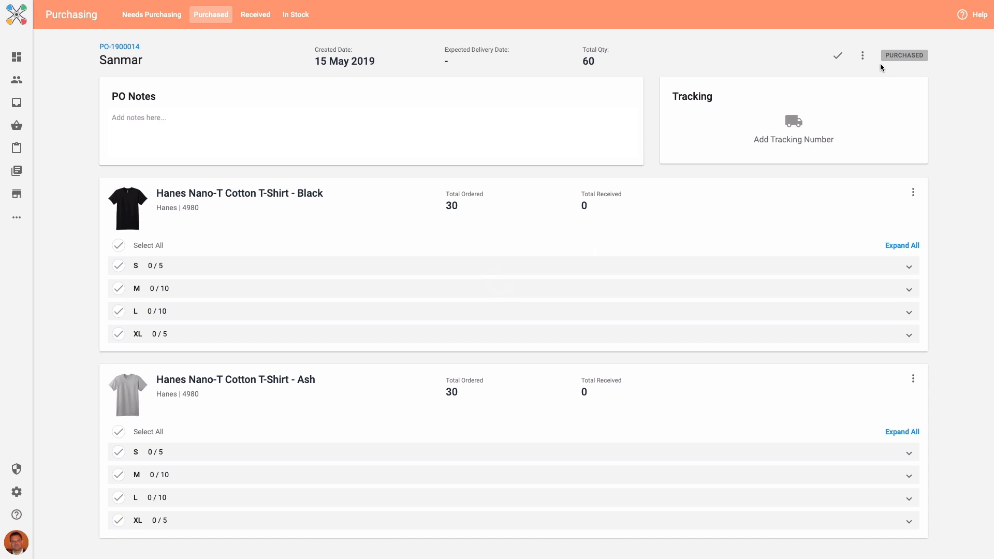
{"action": "left_click", "coordinate": [863, 56]}
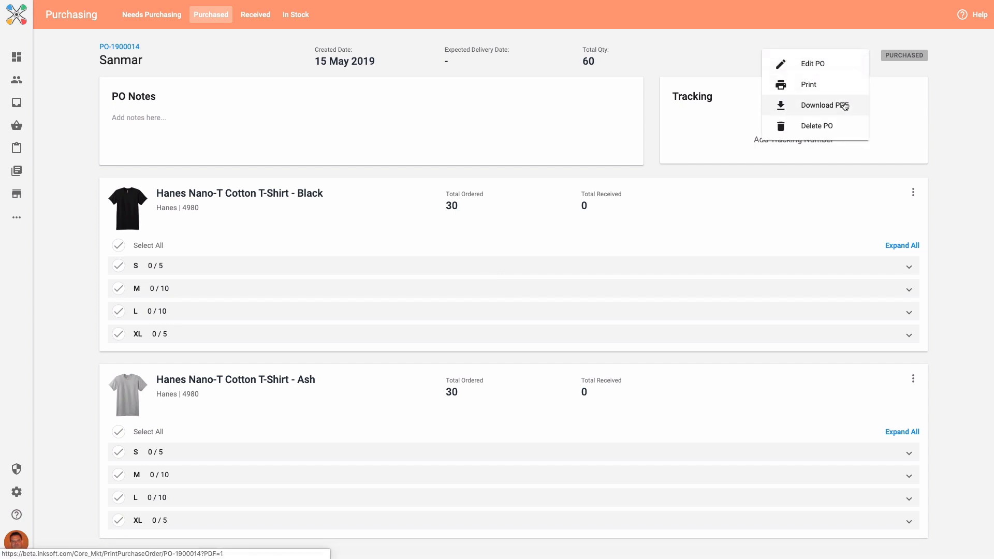
{"action": "left_click", "coordinate": [881, 64]}
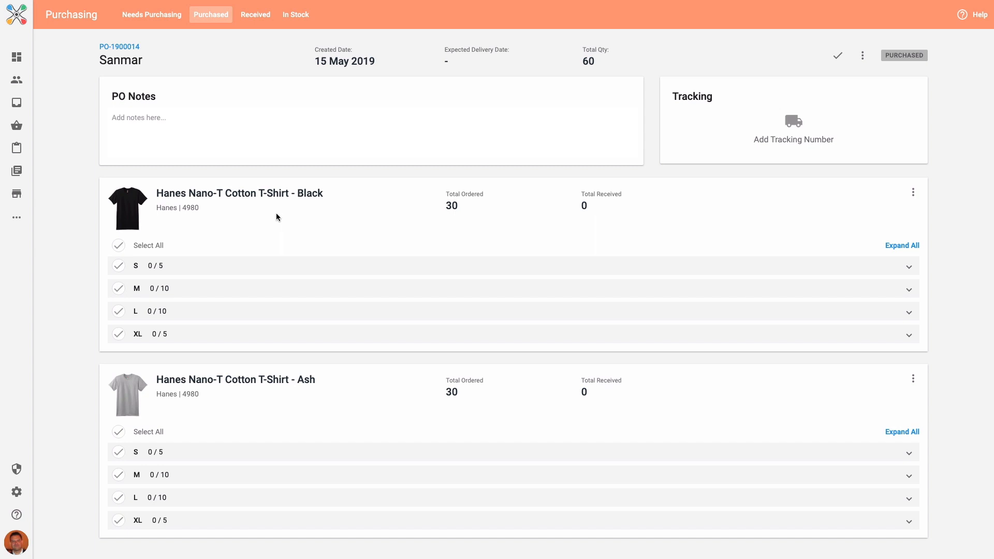
- Mark sizes S, M, L and XL of the Hanes Nano-T Cotton T-Shirt in Black as received
{"action": "left_click", "coordinate": [125, 267]}
{"action": "left_click", "coordinate": [119, 290]}
{"action": "left_click", "coordinate": [120, 311]}
{"action": "left_click", "coordinate": [119, 334]}
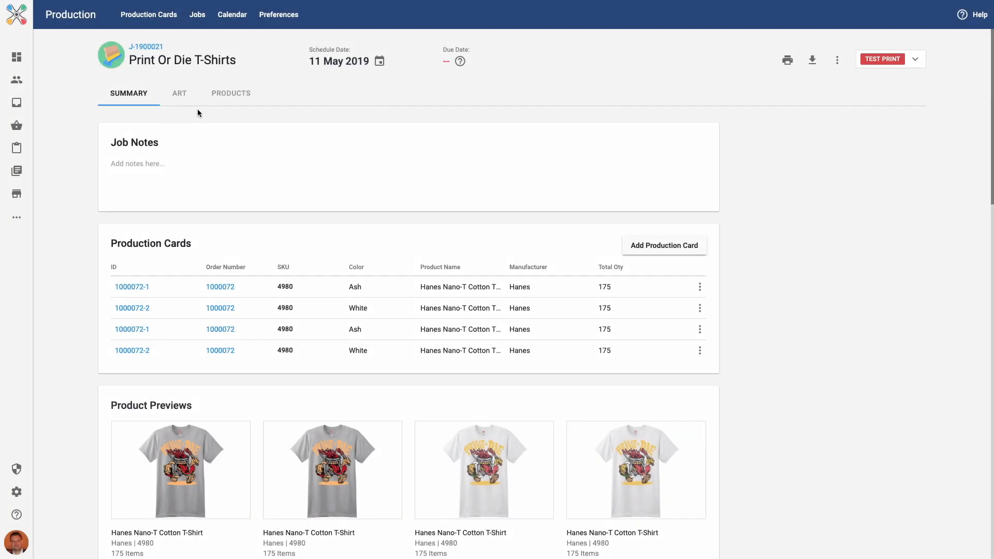
- View the products of the Print Or Die T-Shirts production job
{"action": "left_click", "coordinate": [223, 98]}
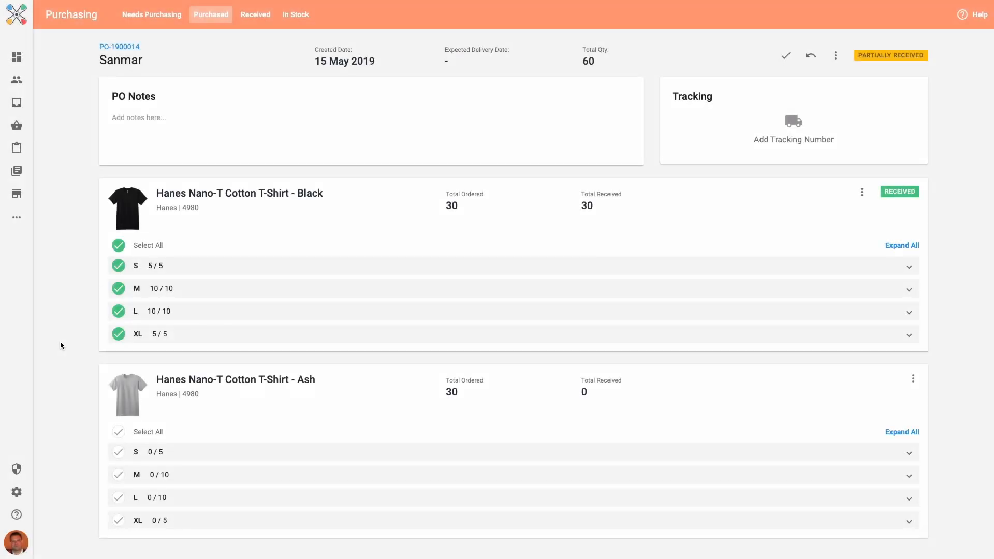
- Mark every size of the Hanes Nano-T Cotton T-Shirt in Ash as received, and view the Received and In Stock lists
{"action": "left_click", "coordinate": [114, 433]}
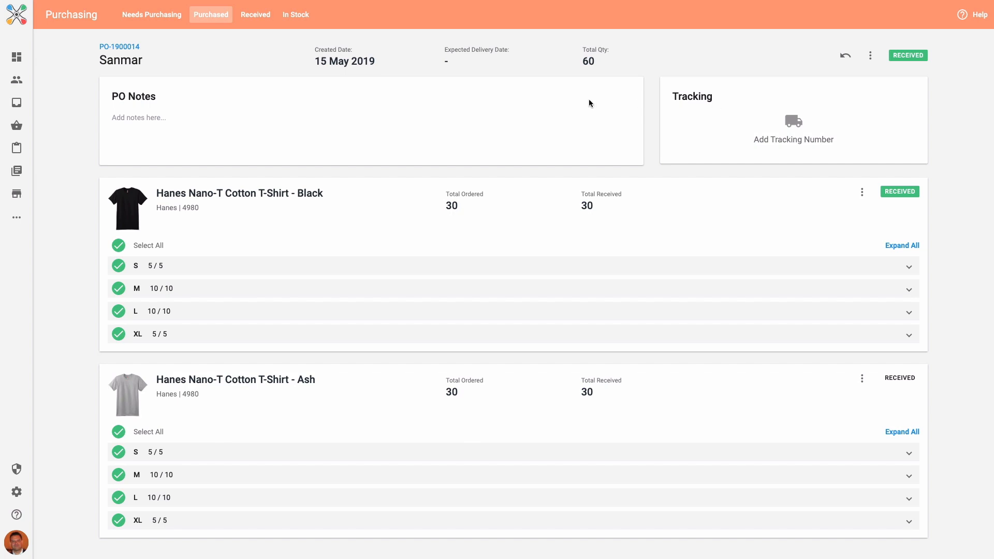
{"action": "left_click", "coordinate": [255, 16]}
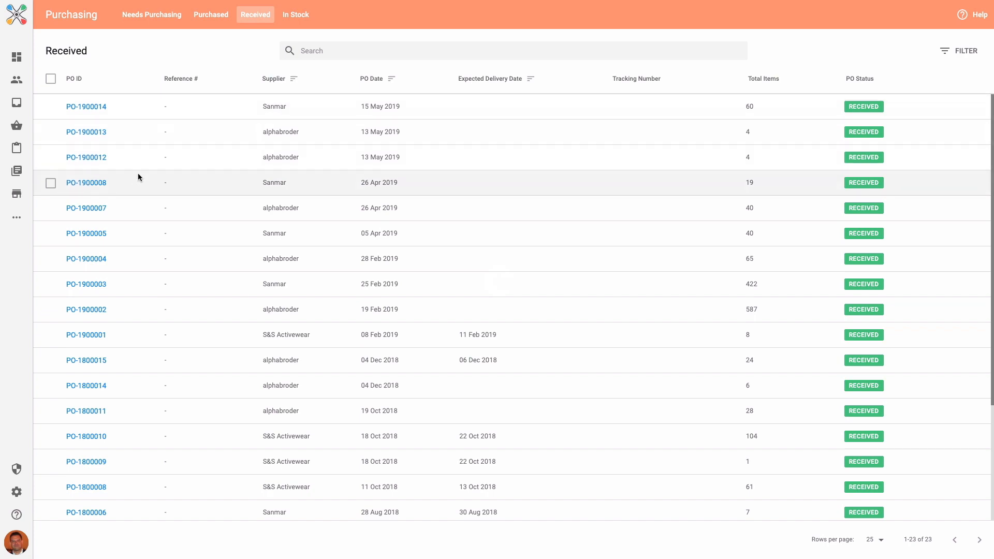
{"action": "left_click", "coordinate": [285, 16]}
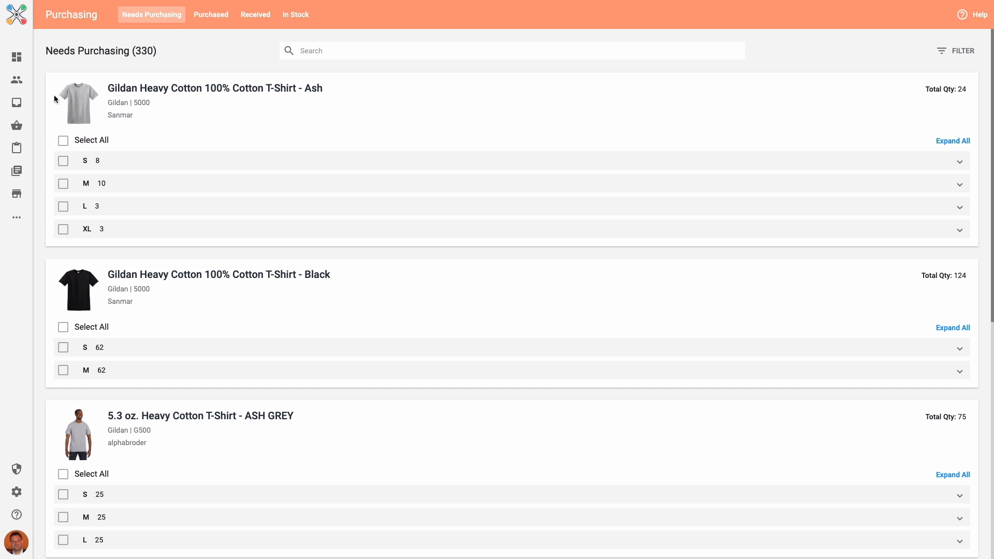
- Open the production cards and examine the full list grouped by design
{"action": "mouse_move", "coordinate": [32, 95]}
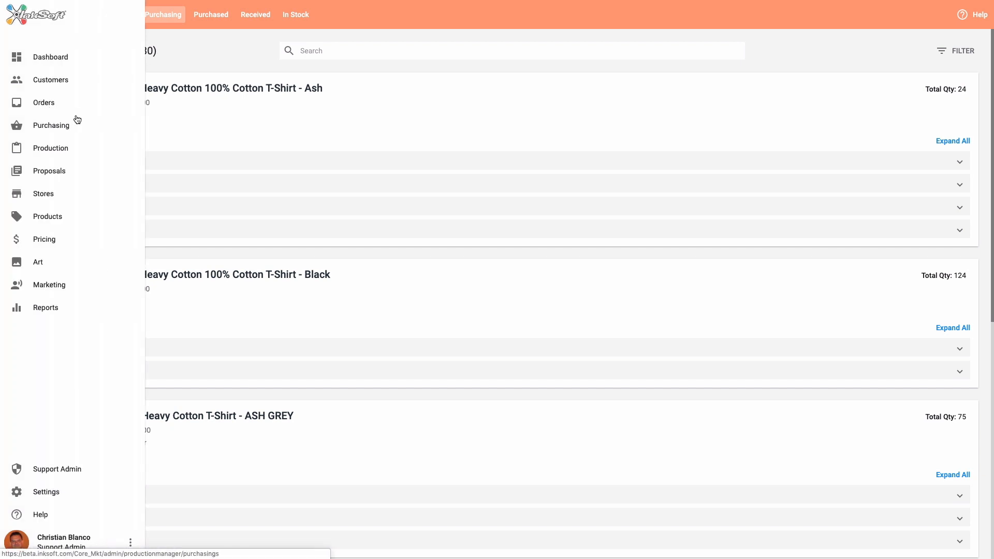
{"action": "left_click", "coordinate": [74, 150]}
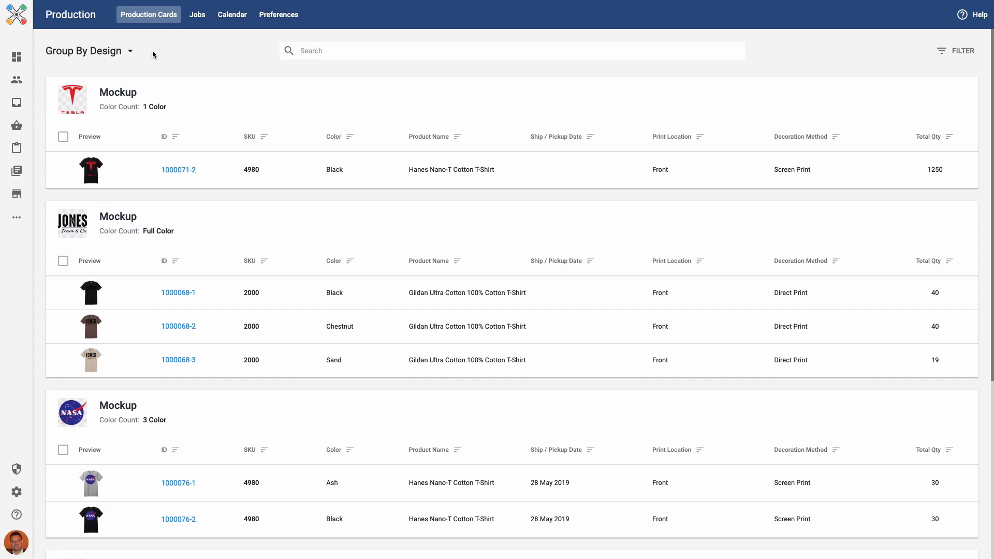
{"action": "scroll", "coordinate": [167, 136], "scroll_direction": "down", "scroll_amount": 1}
{"action": "scroll", "coordinate": [167, 135], "scroll_direction": "down", "scroll_amount": 1}
{"action": "scroll", "coordinate": [167, 136], "scroll_direction": "down", "scroll_amount": 2}
{"action": "scroll", "coordinate": [165, 140], "scroll_direction": "down", "scroll_amount": 7}
{"action": "scroll", "coordinate": [165, 144], "scroll_direction": "down", "scroll_amount": 6}
{"action": "scroll", "coordinate": [164, 144], "scroll_direction": "down", "scroll_amount": 7}
{"action": "scroll", "coordinate": [163, 150], "scroll_direction": "down", "scroll_amount": 8}
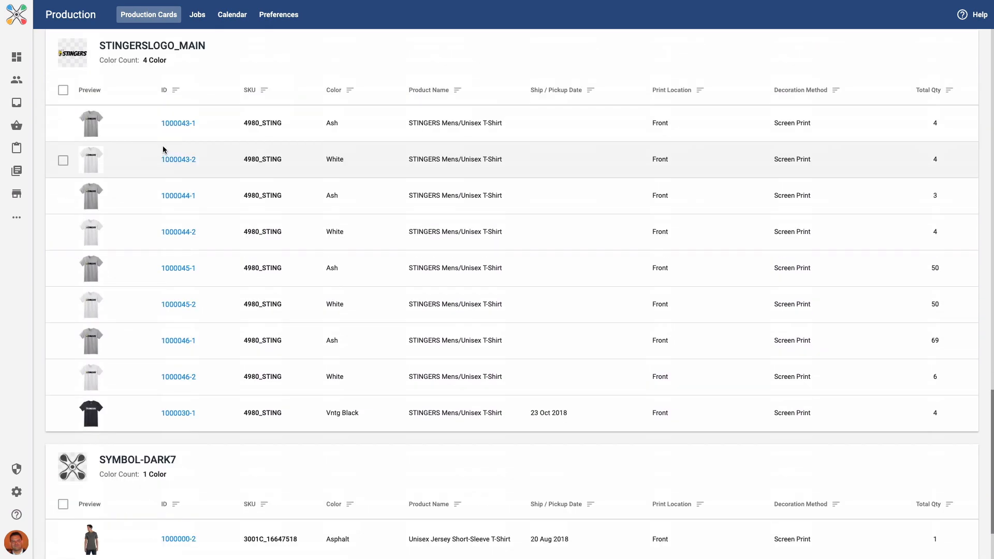
{"action": "scroll", "coordinate": [163, 150], "scroll_direction": "down", "scroll_amount": 2}
{"action": "scroll", "coordinate": [165, 150], "scroll_direction": "up", "scroll_amount": 20}
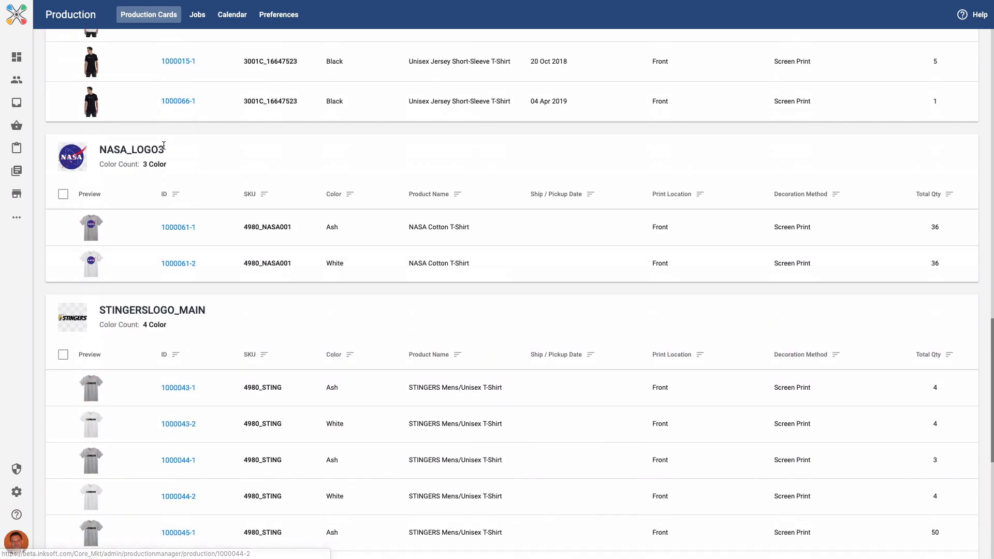
{"action": "scroll", "coordinate": [165, 149], "scroll_direction": "up", "scroll_amount": 9}
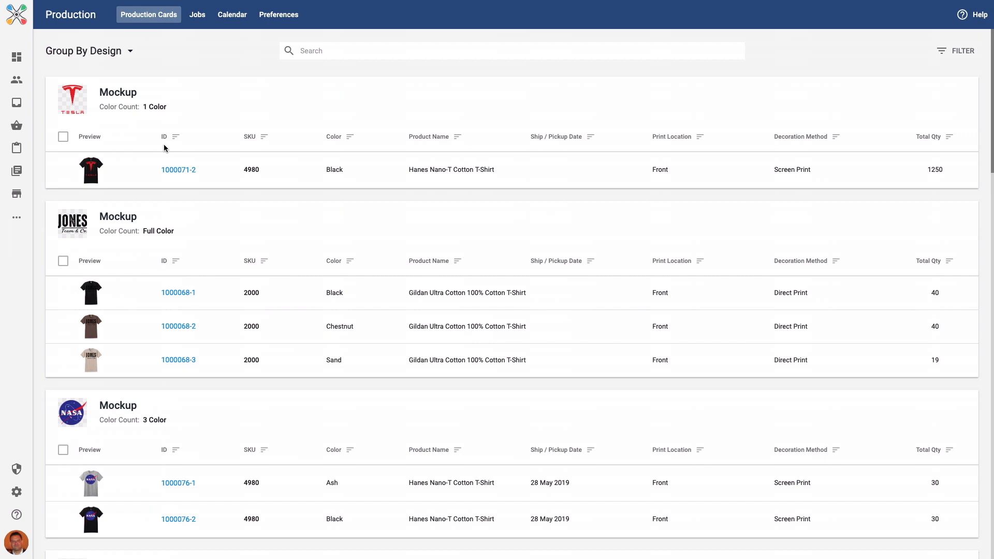
- Check the grouping, search and filter options for the production cards
{"action": "left_click", "coordinate": [122, 51]}
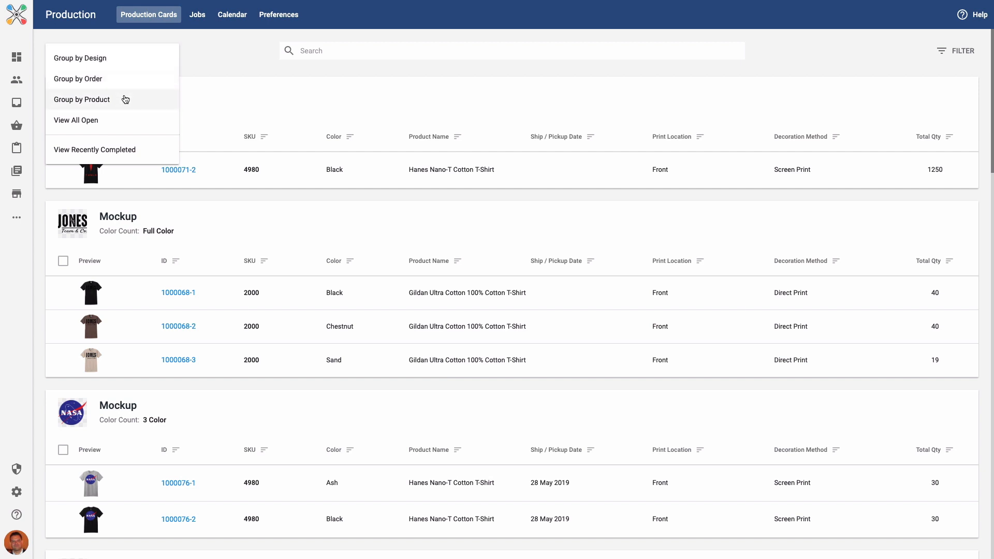
{"action": "left_click", "coordinate": [160, 58]}
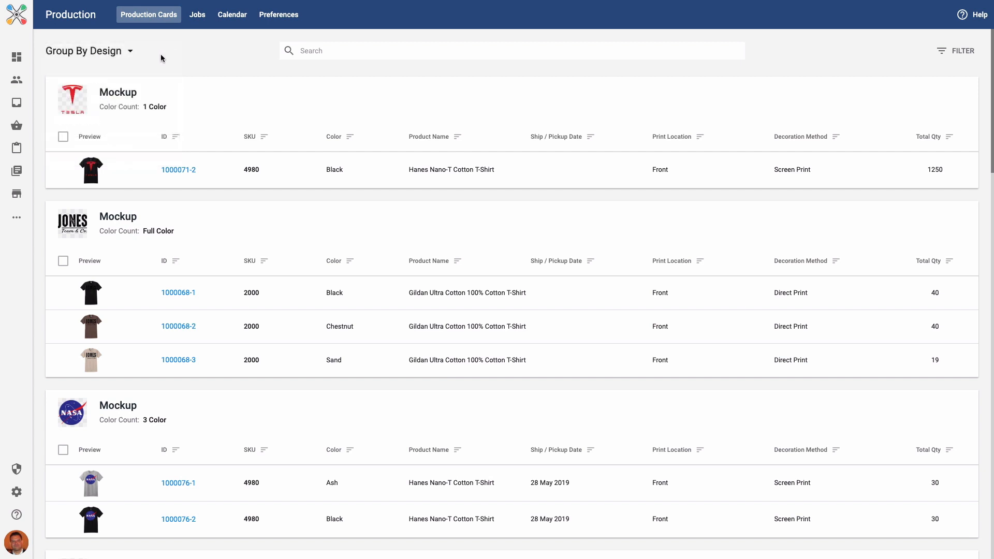
{"action": "left_click", "coordinate": [315, 50]}
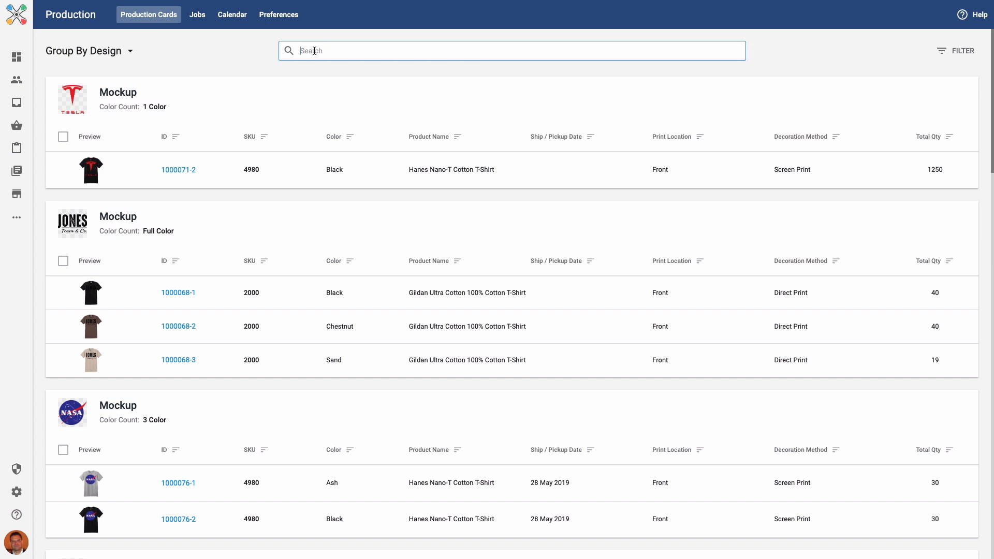
{"action": "left_click", "coordinate": [955, 54]}
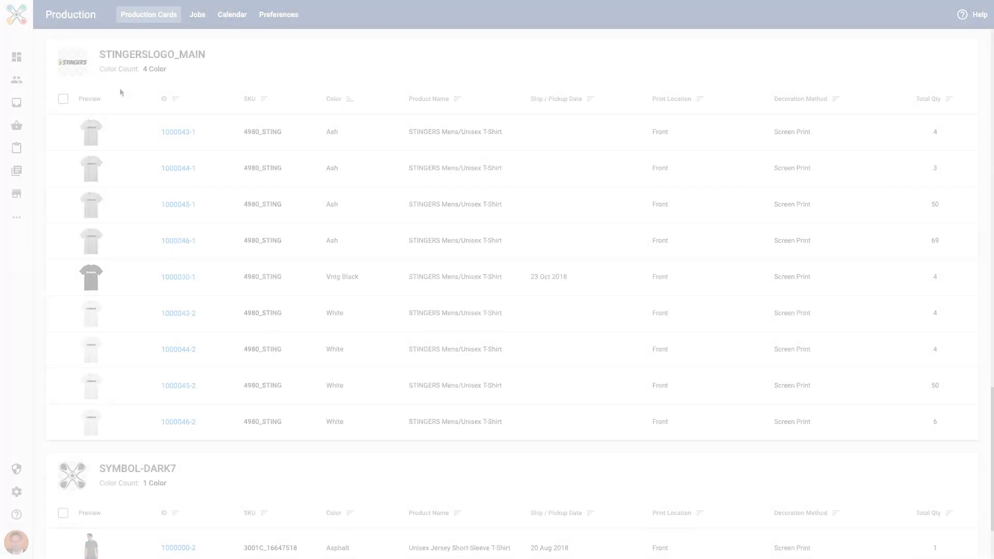
- Start a new job from the four Ash production cards under STINGERSLOGO_MAIN and open the list of available workflows
{"action": "left_click", "coordinate": [63, 133]}
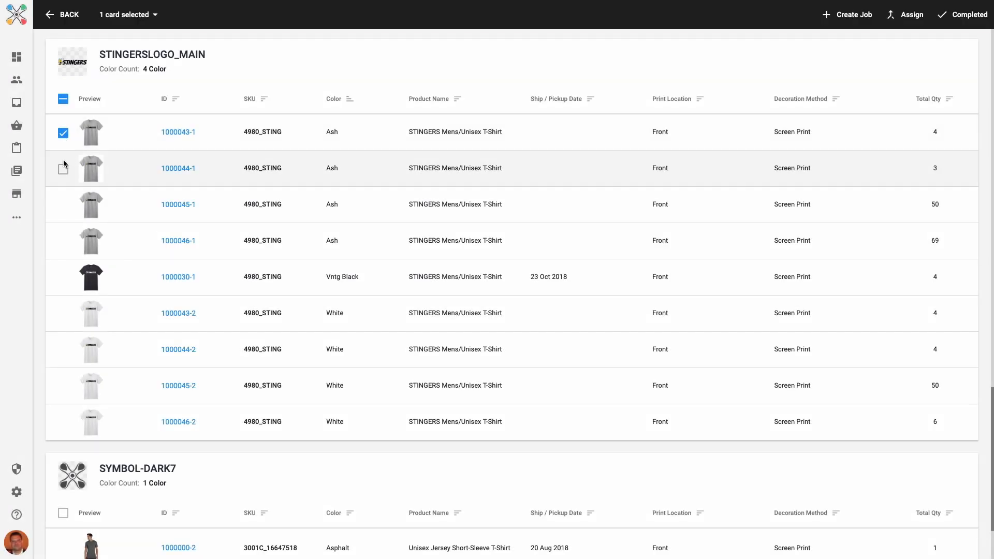
{"action": "left_click", "coordinate": [63, 168]}
{"action": "left_click", "coordinate": [63, 205]}
{"action": "left_click", "coordinate": [64, 241]}
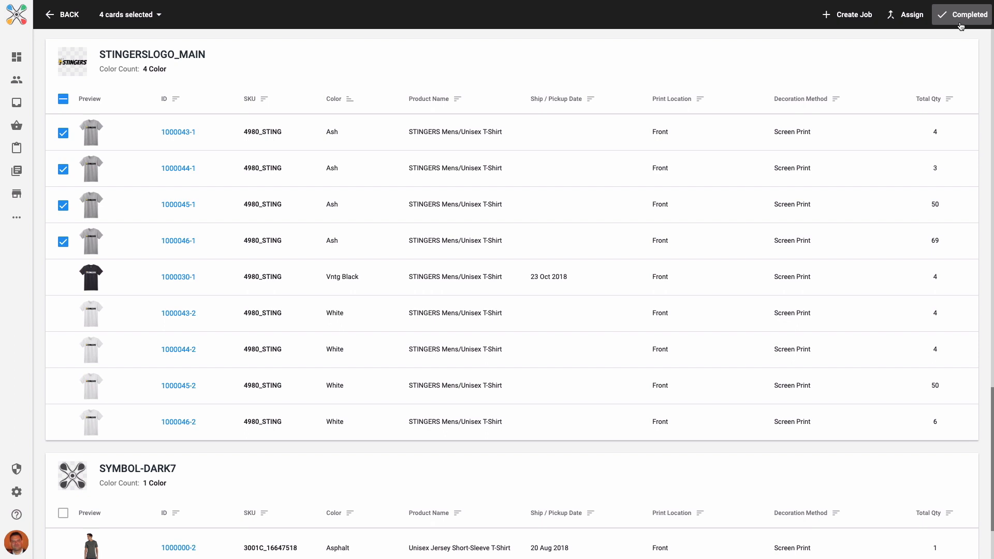
{"action": "left_click", "coordinate": [865, 23]}
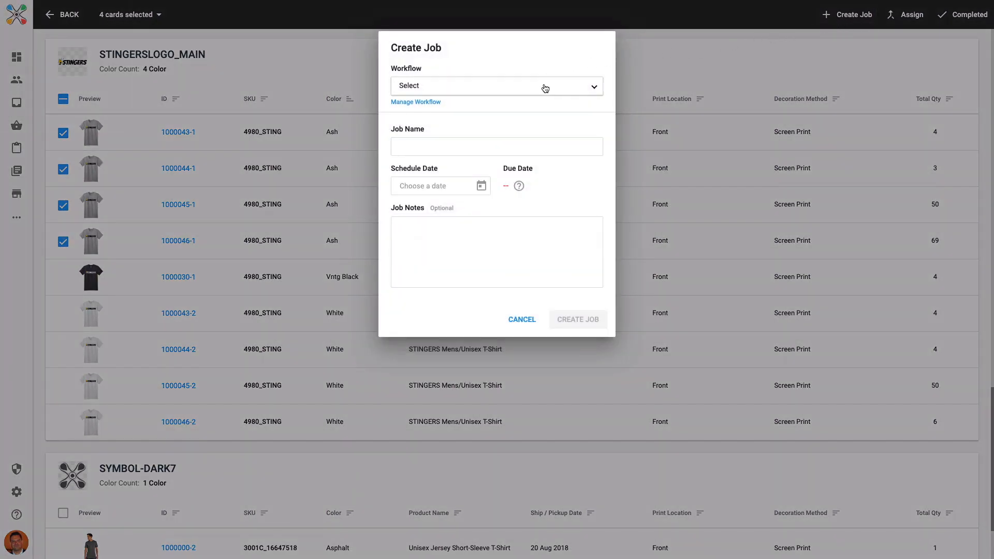
{"action": "left_click", "coordinate": [544, 88]}
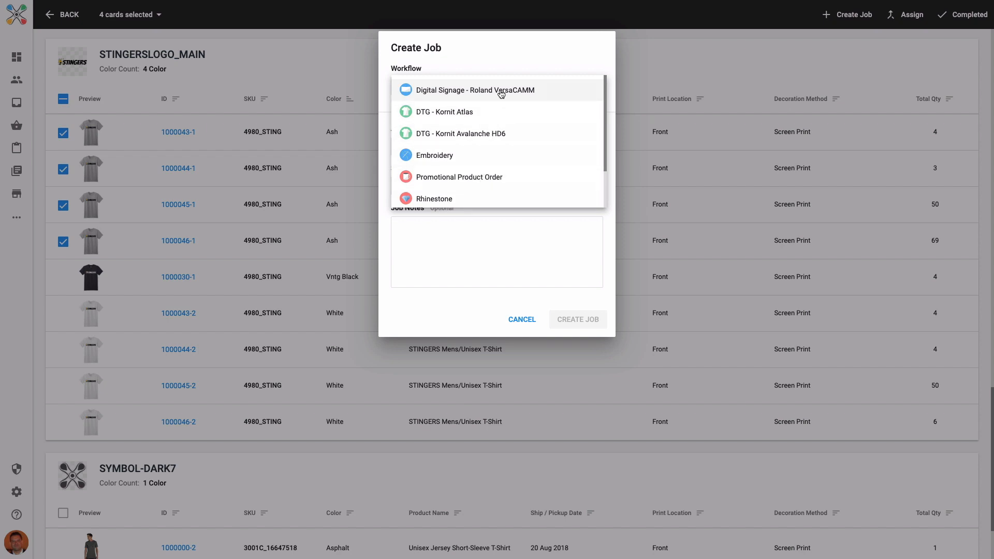
{"action": "left_click", "coordinate": [497, 113]}
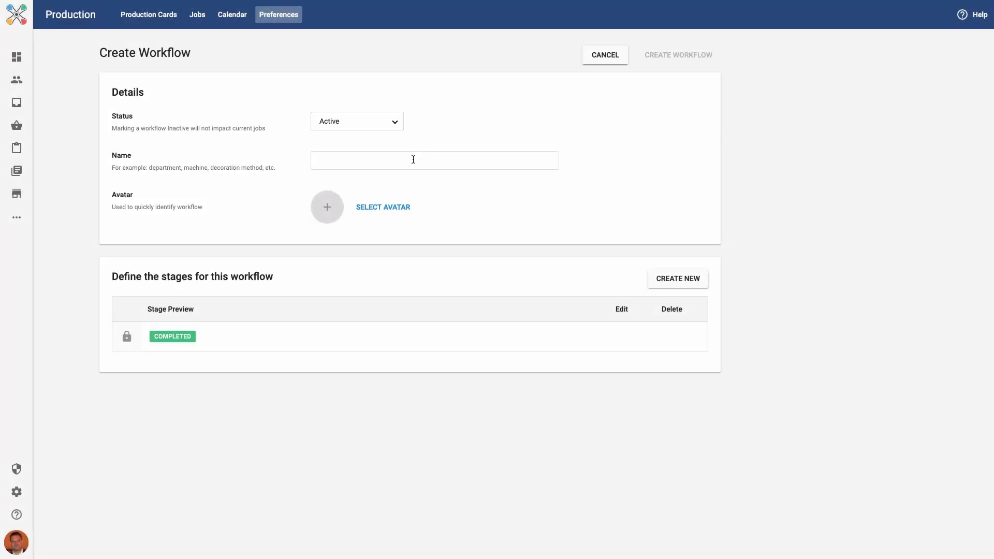
- Name the workflow New Workflow and add a blue job stage called Stage 3
{"action": "left_click", "coordinate": [411, 159]}
{"action": "type", "text": "New"}
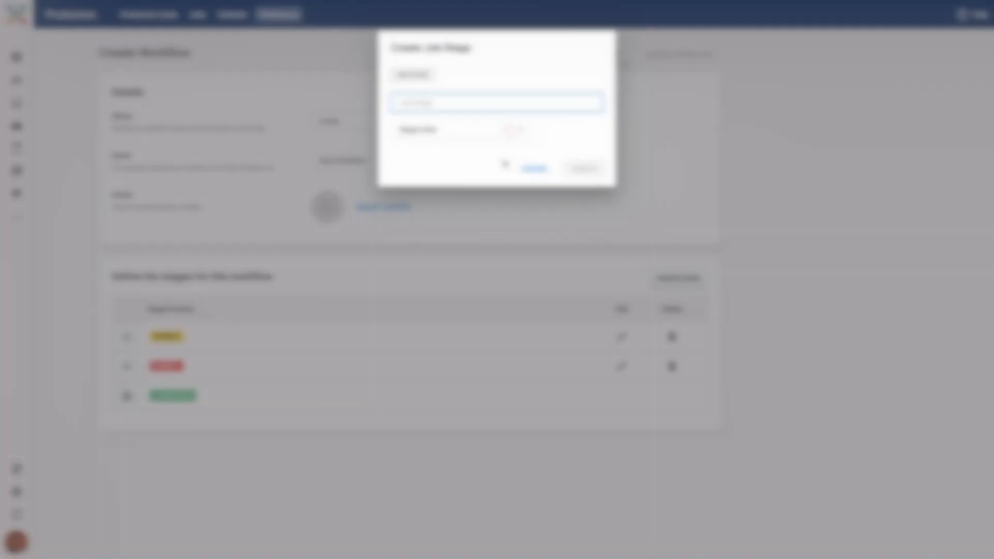
{"action": "type", "text": "Stage 3"}
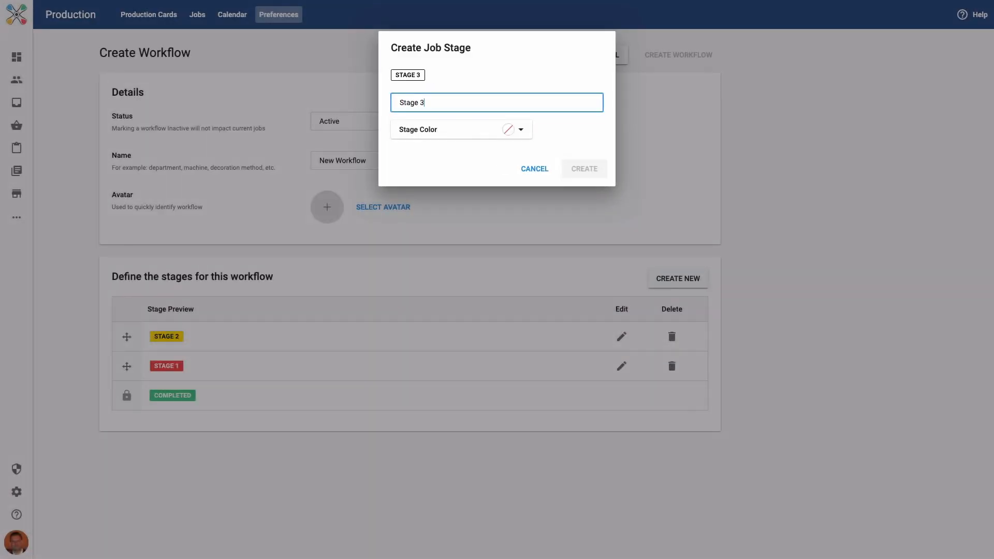
{"action": "left_click", "coordinate": [505, 129]}
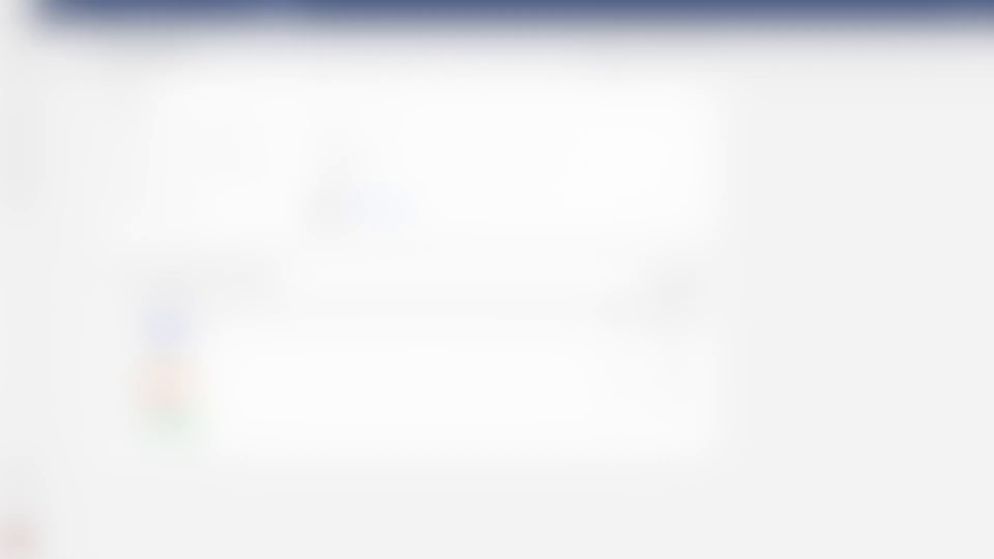
- Reorder the workflow stages to run Stage 1, Stage 2, Stage 3 ahead of Completed
{"action": "left_click_drag", "start_coordinate": [130, 400], "coordinate": [131, 337]}
{"action": "left_click_drag", "start_coordinate": [127, 396], "coordinate": [126, 366]}
{"action": "left_click_drag", "start_coordinate": [127, 366], "coordinate": [127, 368]}
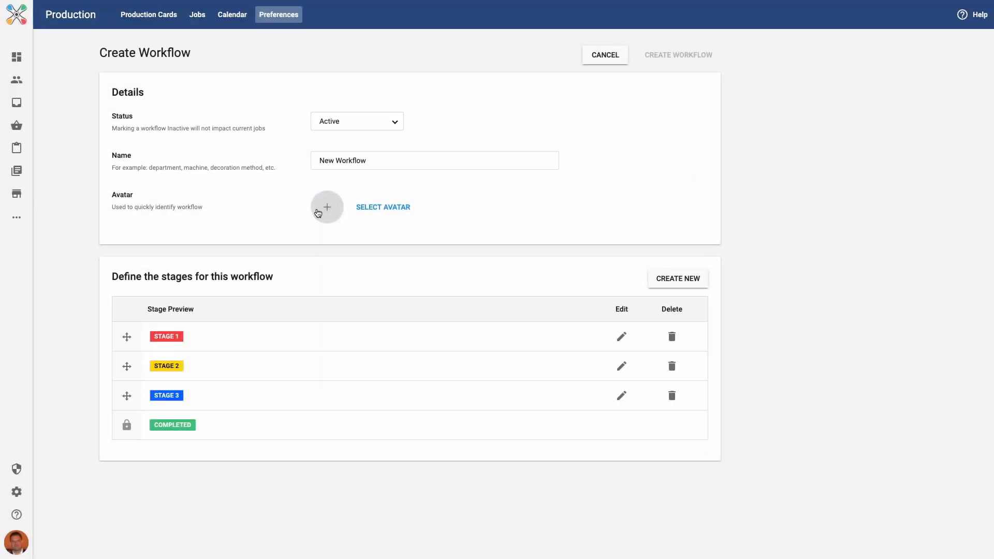
- Give the workflow the white T-shirt avatar on a green background and create the workflow
{"action": "left_click", "coordinate": [318, 214]}
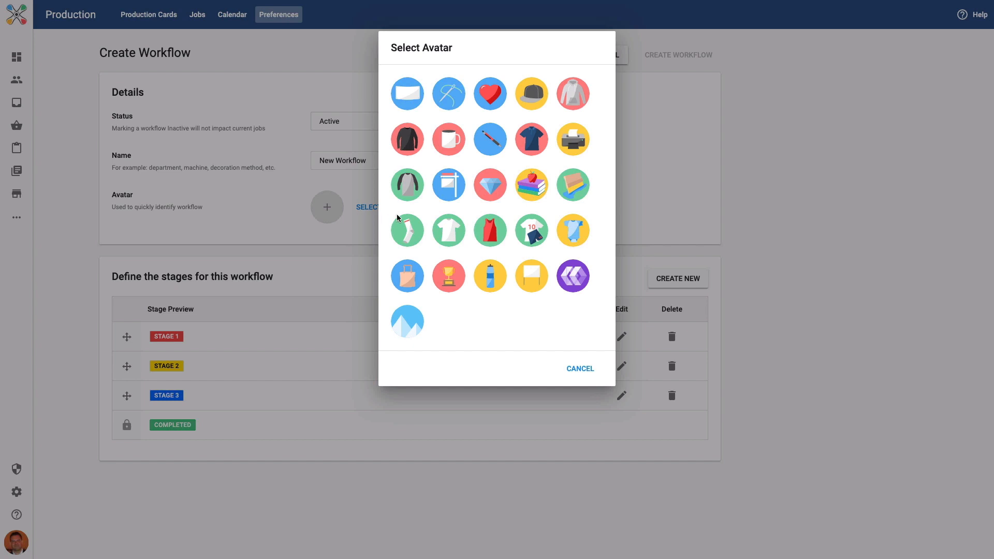
{"action": "left_click", "coordinate": [453, 236]}
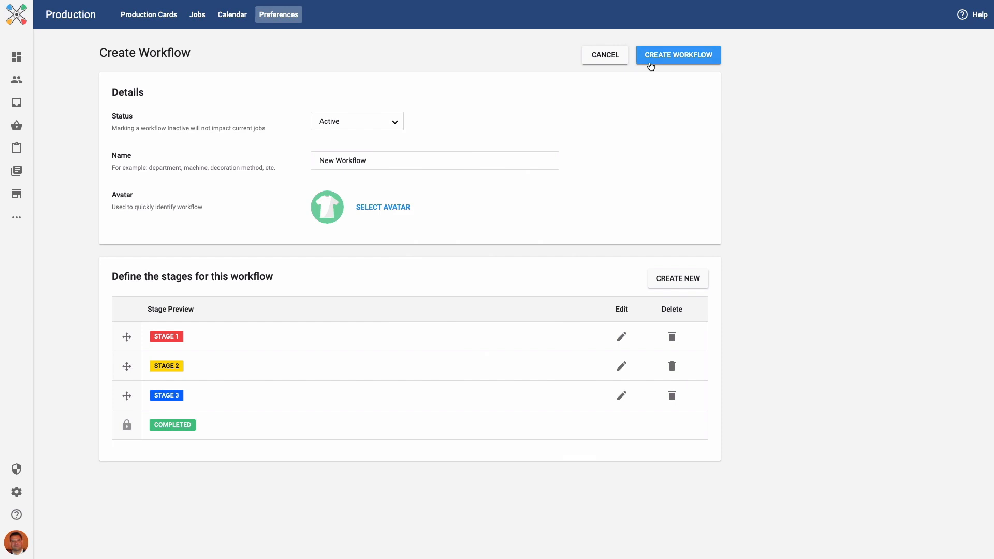
{"action": "left_click", "coordinate": [650, 66]}
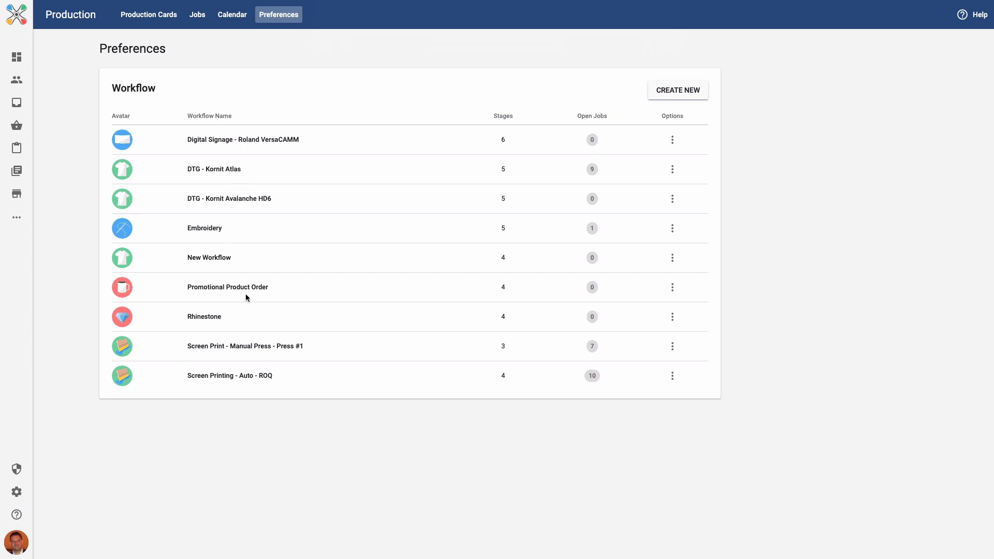
{"action": "left_click", "coordinate": [672, 140]}
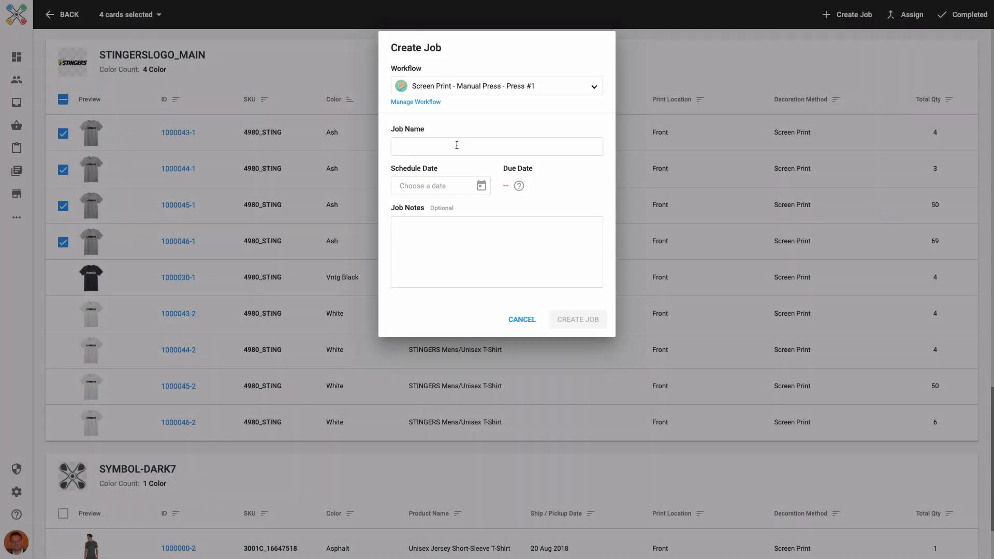
- Name the job Stingers, schedule it for 31 May 2019 and create it
{"action": "left_click", "coordinate": [457, 145]}
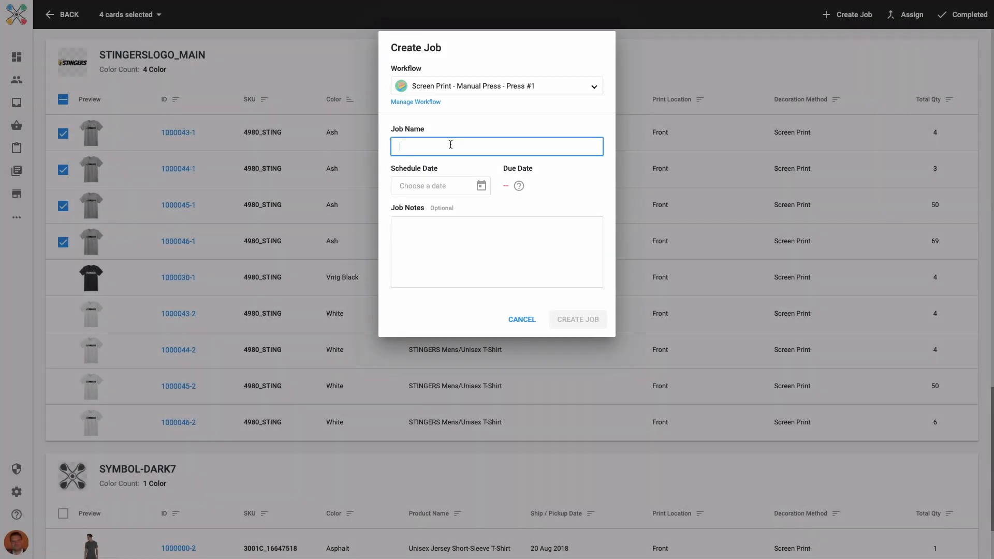
{"action": "type", "text": "Stinge"}
{"action": "left_click", "coordinate": [481, 185]}
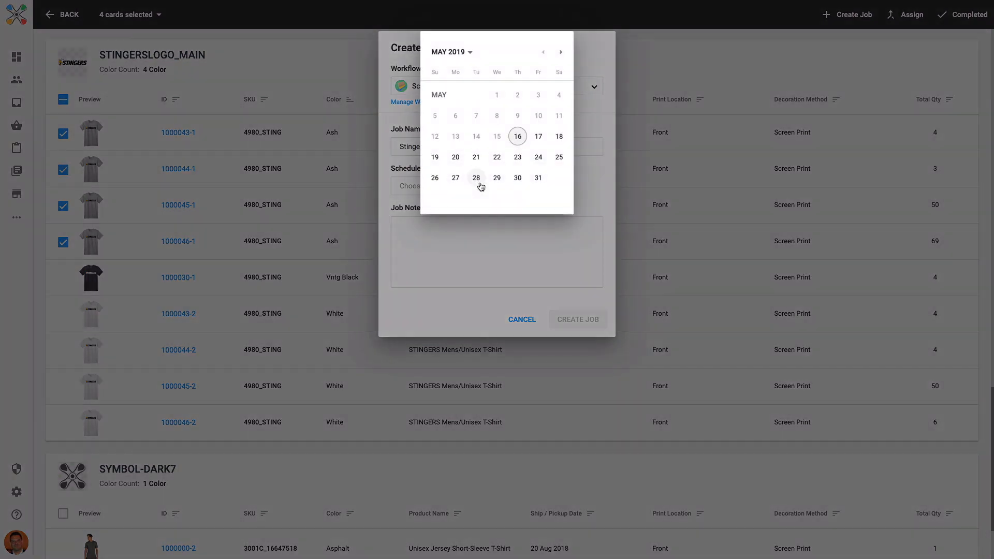
{"action": "left_click", "coordinate": [534, 180]}
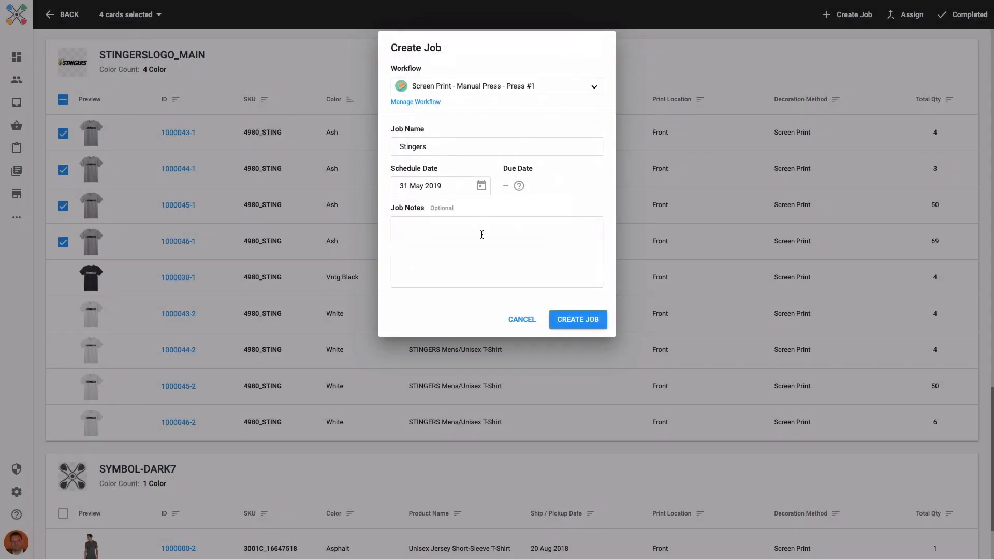
{"action": "left_click", "coordinate": [553, 316]}
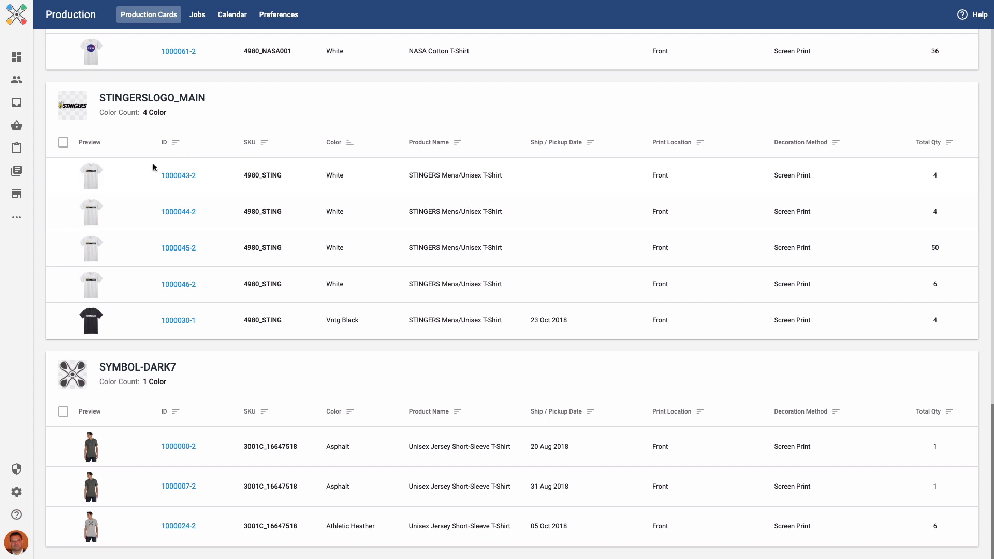
- Select the four White production cards under STINGERSLOGO_MAIN and check which existing jobs they can be assigned to
{"action": "left_click", "coordinate": [63, 177]}
{"action": "left_click", "coordinate": [63, 213]}
{"action": "left_click", "coordinate": [63, 249]}
{"action": "left_click", "coordinate": [63, 286]}
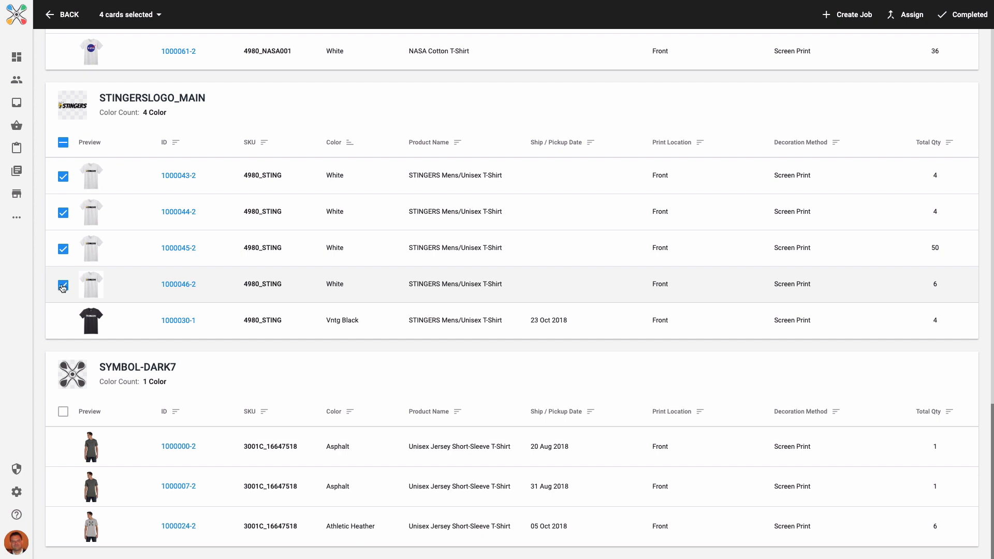
{"action": "left_click", "coordinate": [906, 14]}
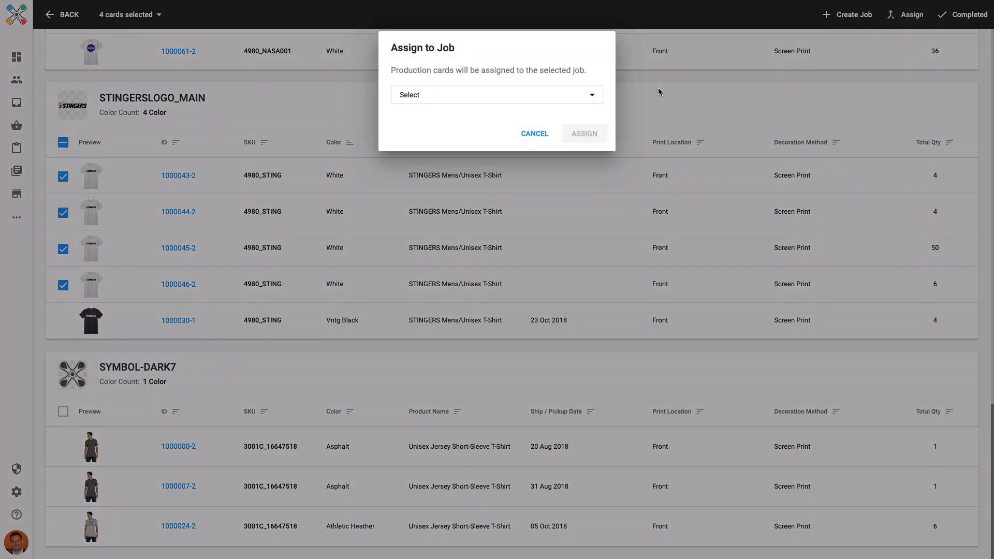
{"action": "left_click", "coordinate": [563, 98]}
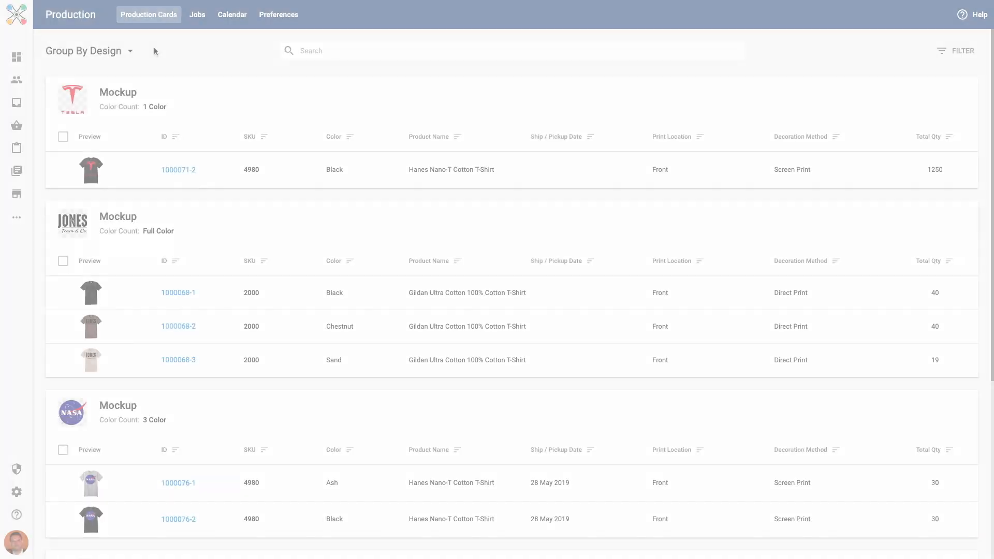
- Open the production jobs and examine the list of open jobs and its filter options
{"action": "left_click", "coordinate": [199, 17]}
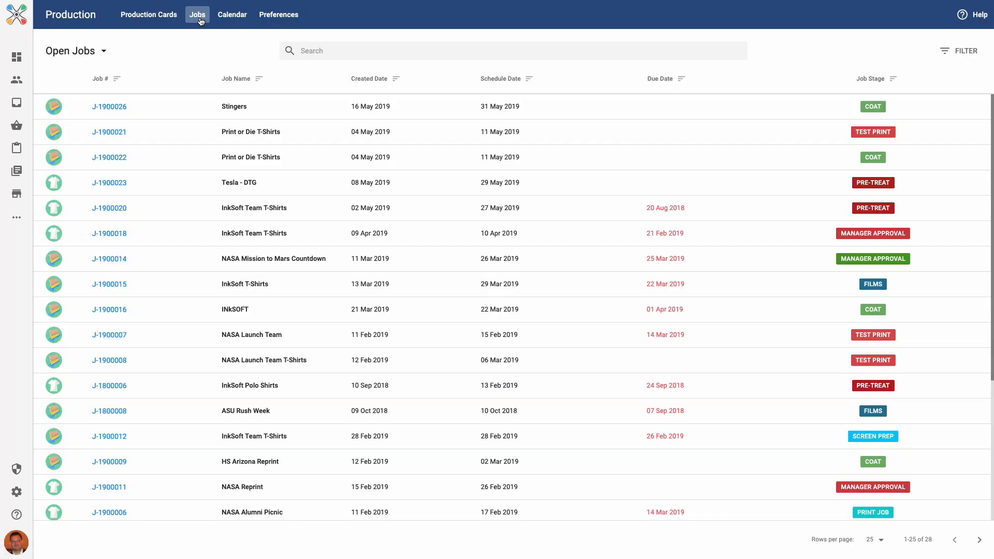
{"action": "scroll", "coordinate": [221, 207], "scroll_direction": "down", "scroll_amount": 1}
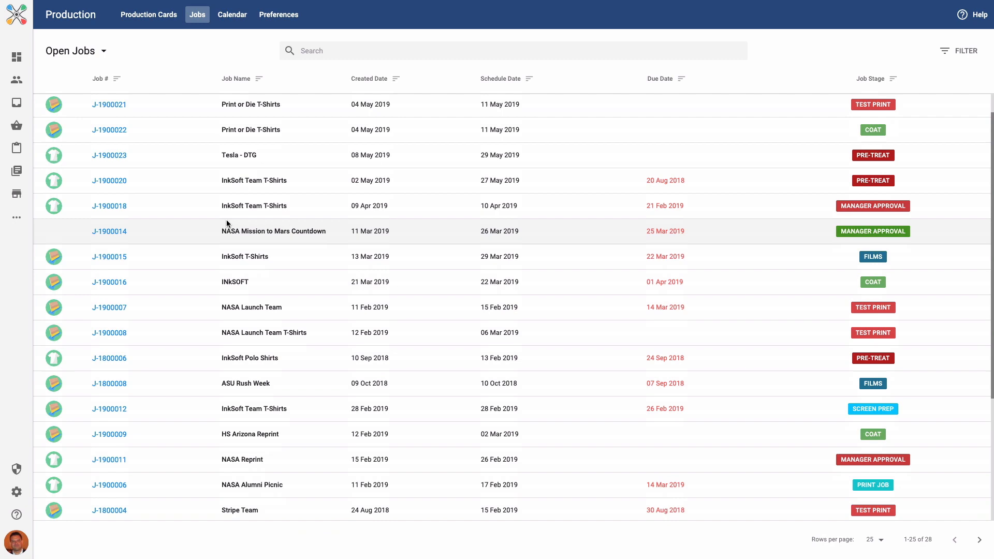
{"action": "scroll", "coordinate": [225, 225], "scroll_direction": "down", "scroll_amount": 4}
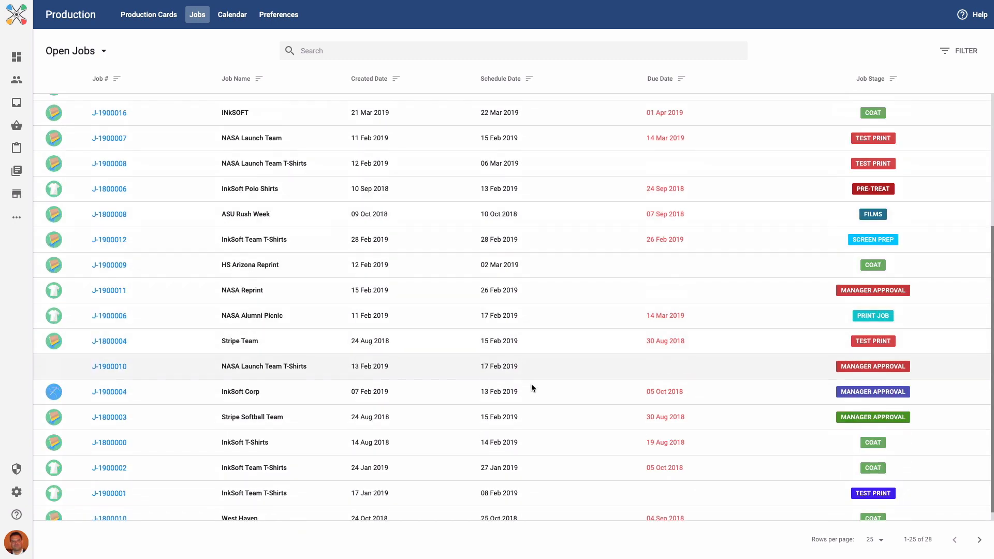
{"action": "scroll", "coordinate": [836, 352], "scroll_direction": "up", "scroll_amount": 5}
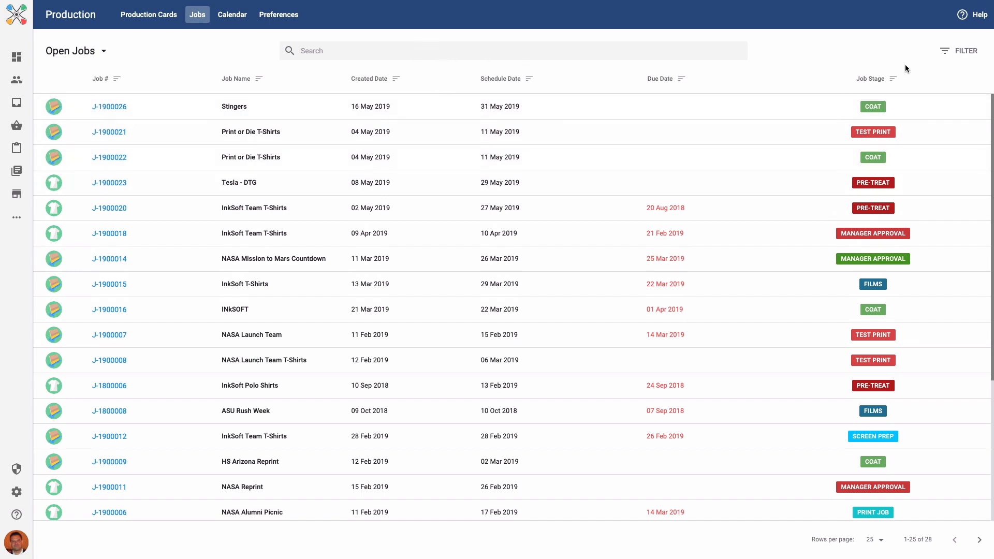
{"action": "left_click", "coordinate": [943, 51]}
- Open the Stingers job and review its notes, production cards, product previews and timeline
{"action": "left_click", "coordinate": [123, 107]}
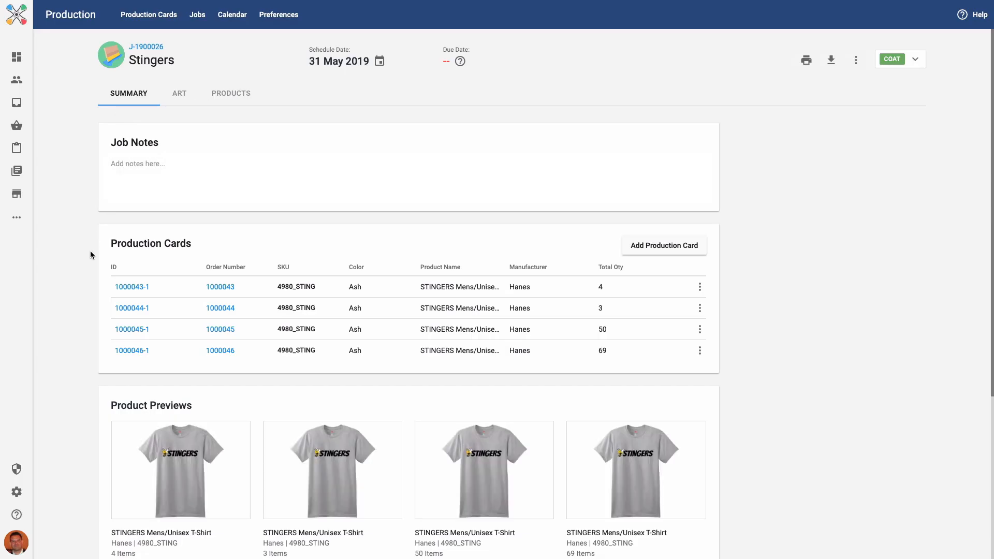
{"action": "scroll", "coordinate": [92, 259], "scroll_direction": "down", "scroll_amount": 1}
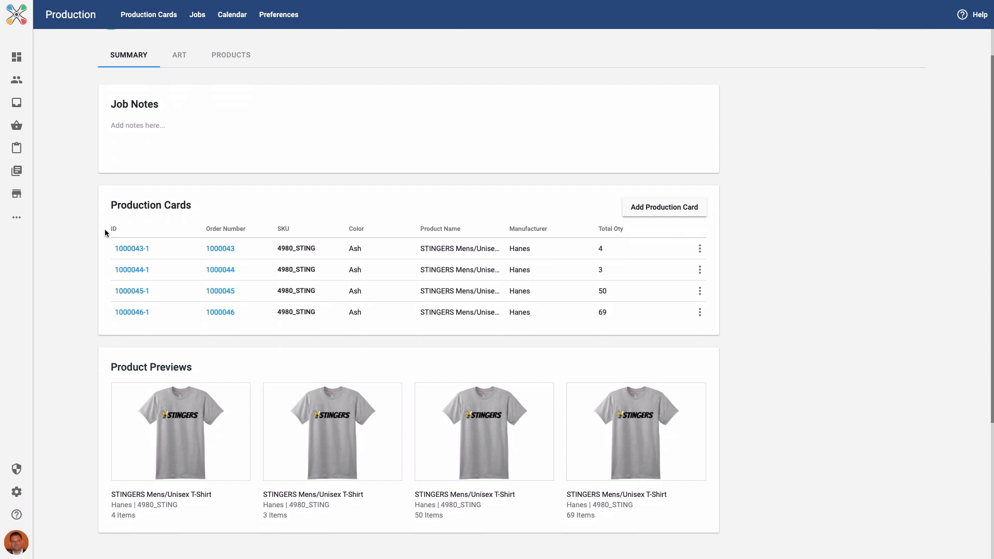
{"action": "scroll", "coordinate": [118, 331], "scroll_direction": "down", "scroll_amount": 3}
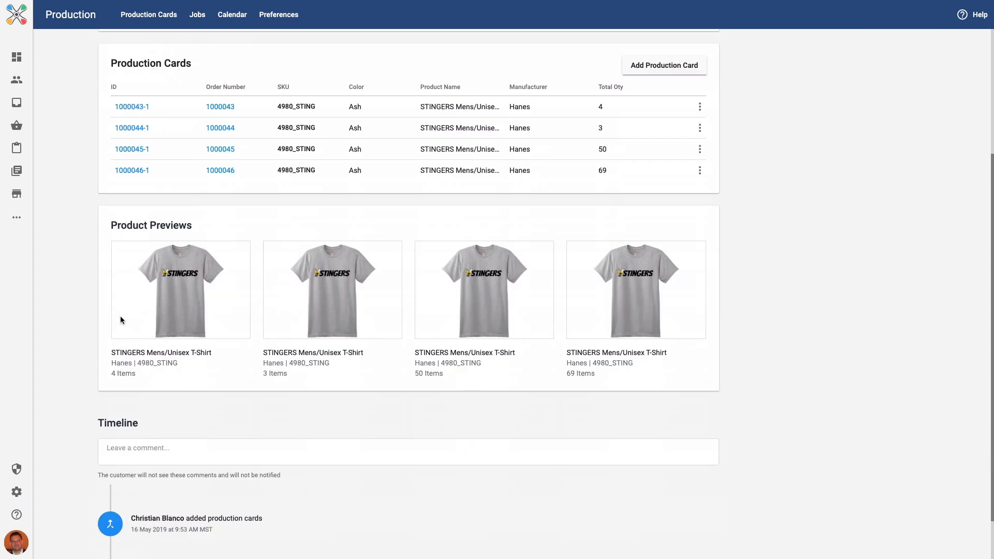
{"action": "scroll", "coordinate": [123, 318], "scroll_direction": "up", "scroll_amount": 4}
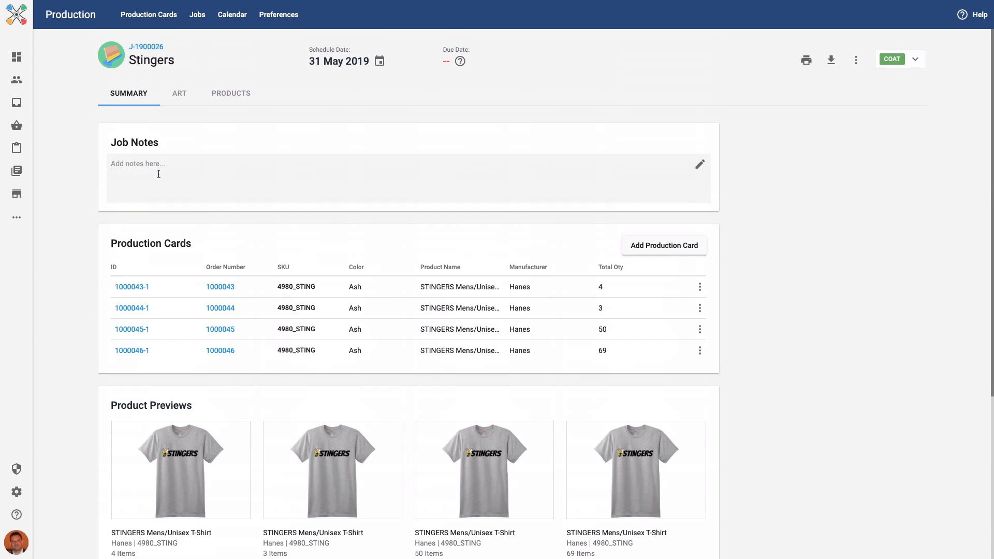
{"action": "scroll", "coordinate": [98, 261], "scroll_direction": "down", "scroll_amount": 5}
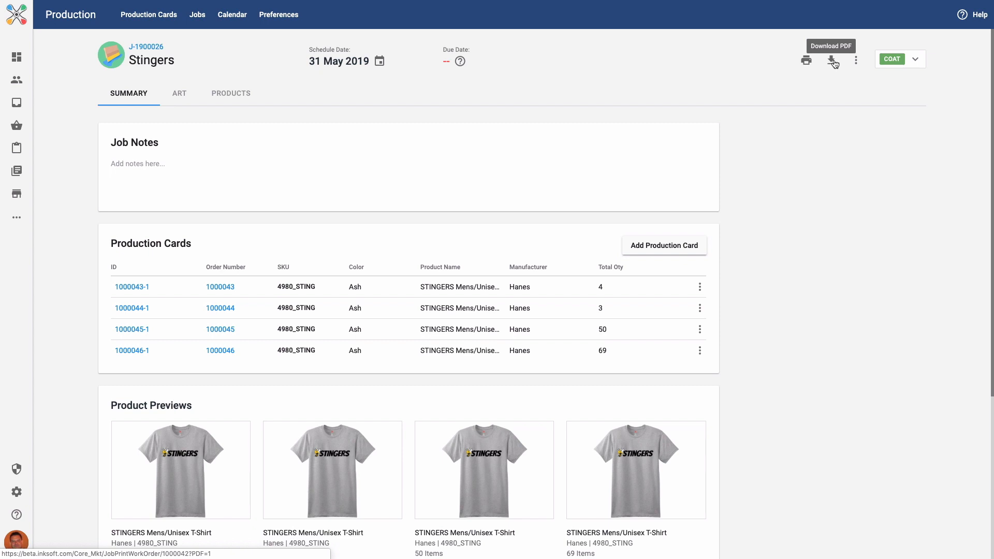
- Check the additional options for the Stingers job and change its stage to Films
{"action": "left_click", "coordinate": [856, 60]}
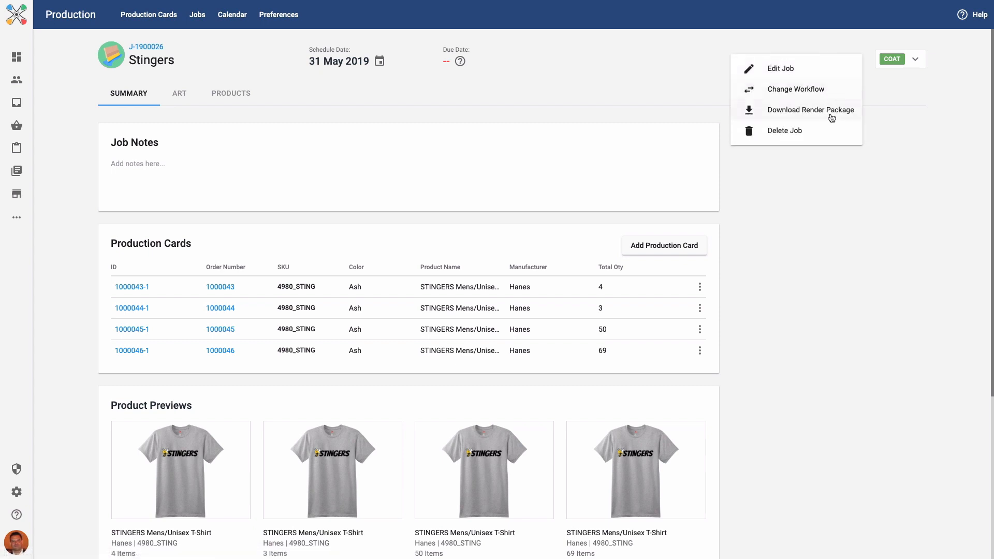
{"action": "left_click", "coordinate": [835, 162]}
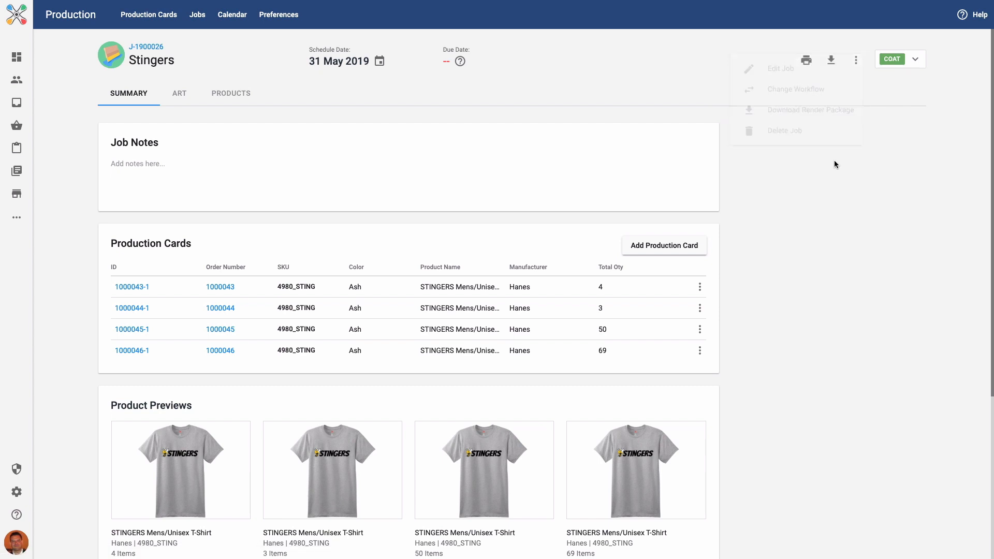
{"action": "left_click", "coordinate": [903, 65]}
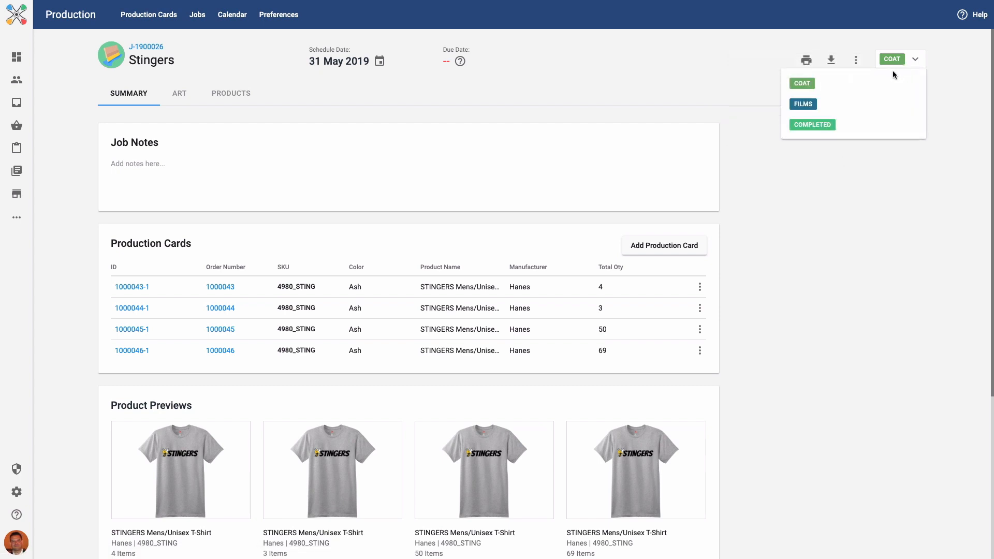
{"action": "left_click", "coordinate": [887, 105]}
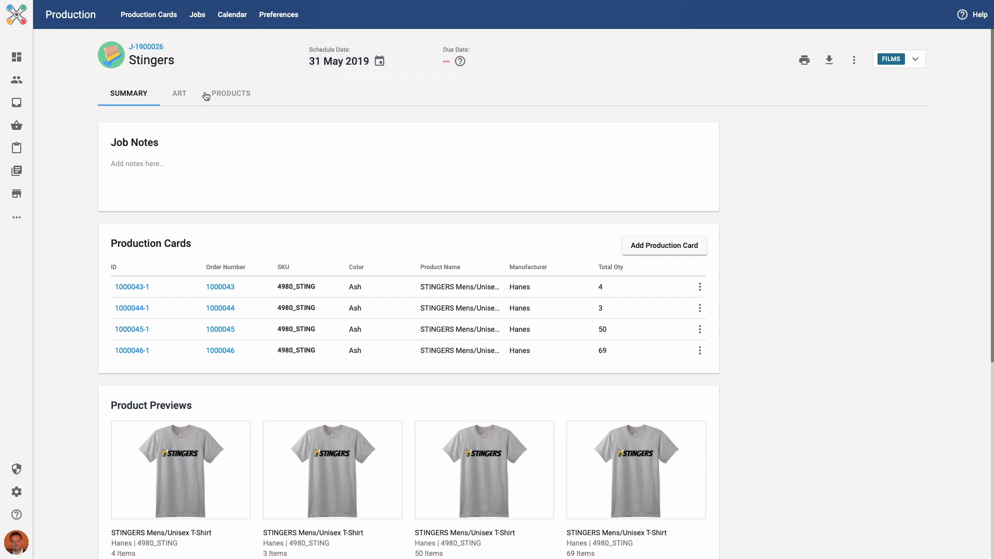
- View the art details and the products of the Stingers job
{"action": "left_click", "coordinate": [182, 95]}
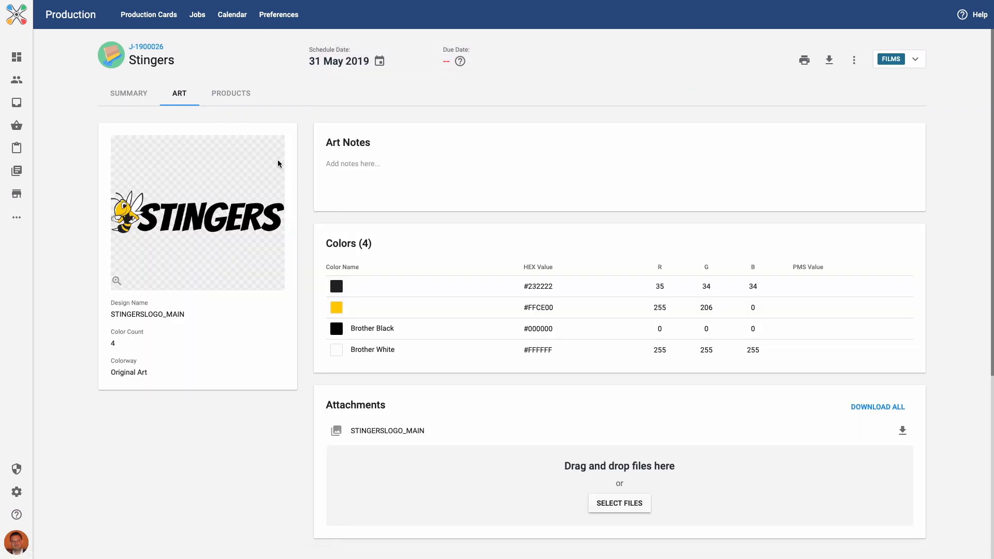
{"action": "left_click", "coordinate": [231, 97]}
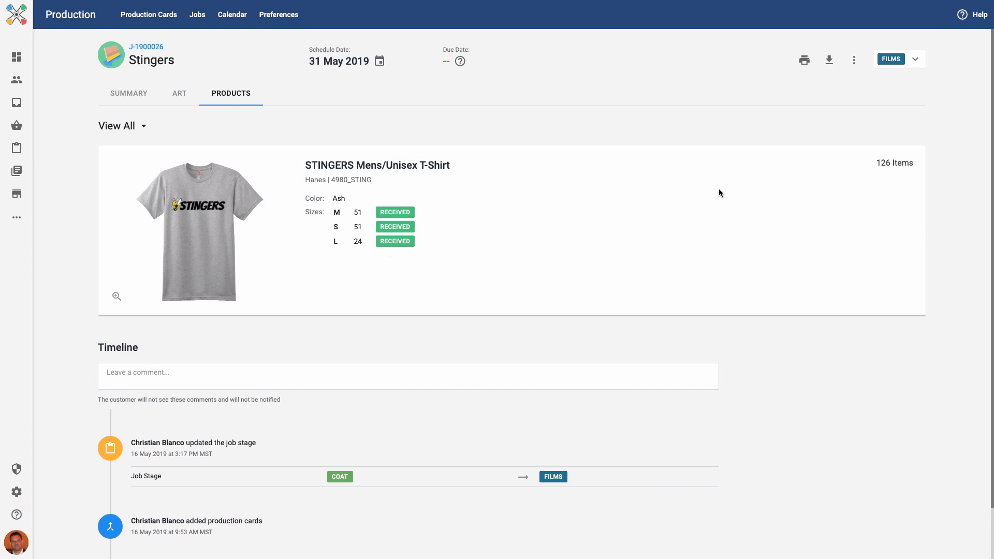
- Change the Stingers job's stage to Completed and list the completed jobs
{"action": "left_click", "coordinate": [901, 64]}
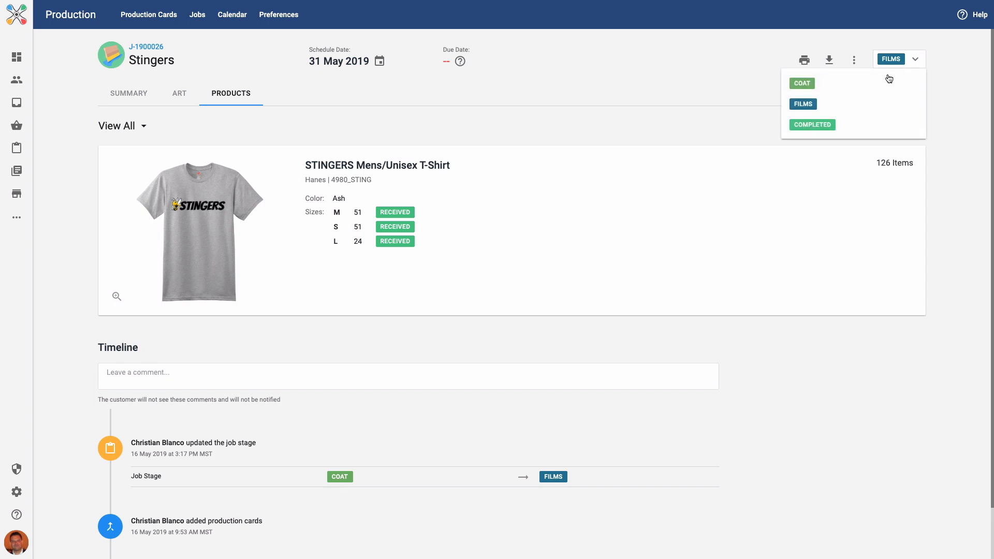
{"action": "left_click", "coordinate": [870, 128]}
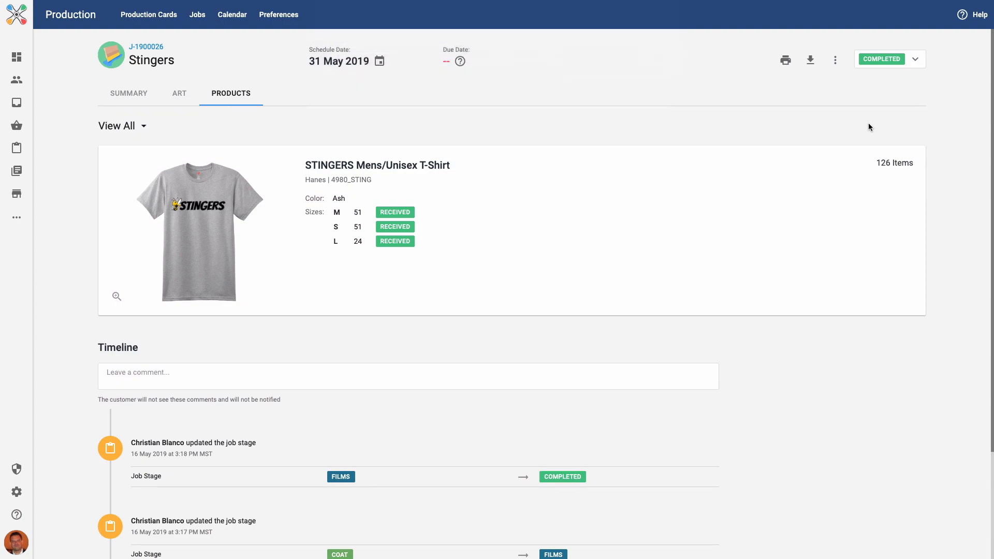
{"action": "left_click", "coordinate": [198, 14]}
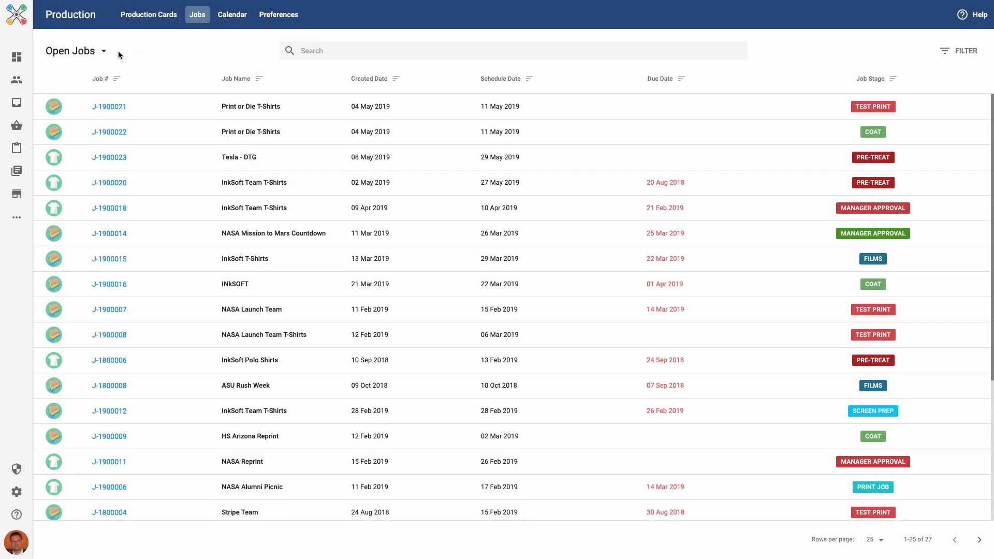
{"action": "left_click", "coordinate": [97, 54]}
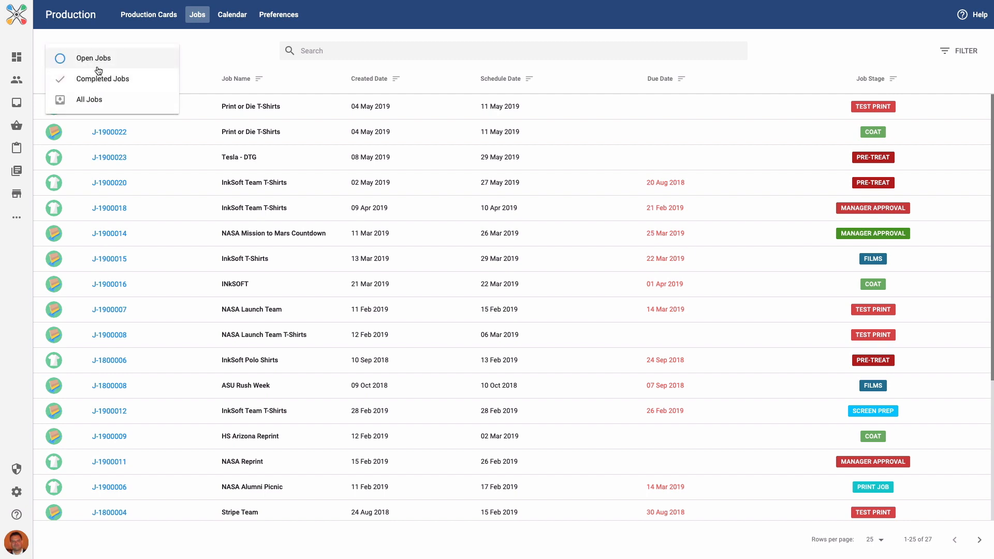
{"action": "left_click", "coordinate": [100, 81]}
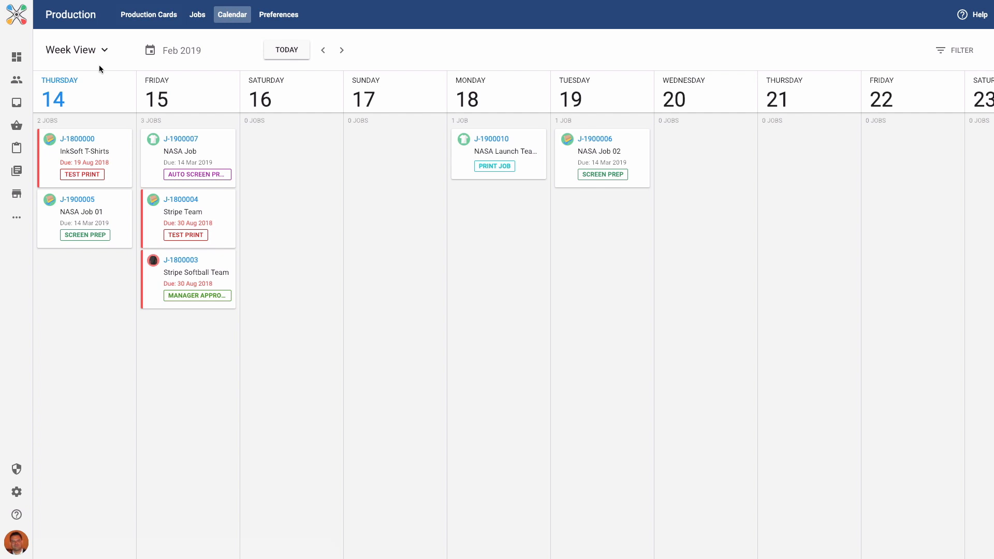
- View the production calendar by month and by single day
{"action": "left_click", "coordinate": [93, 50]}
{"action": "left_click", "coordinate": [87, 99]}
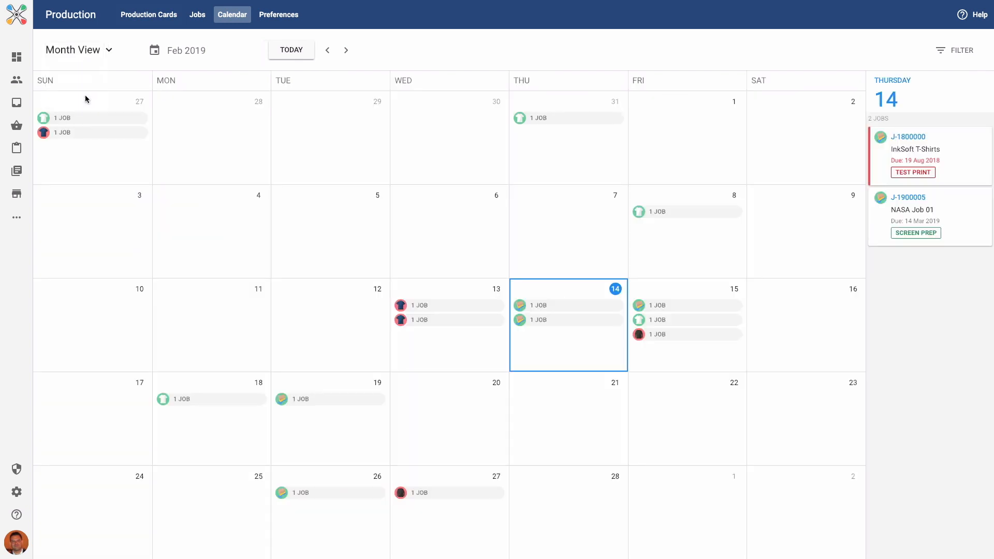
{"action": "left_click", "coordinate": [84, 52]}
{"action": "left_click", "coordinate": [81, 61]}
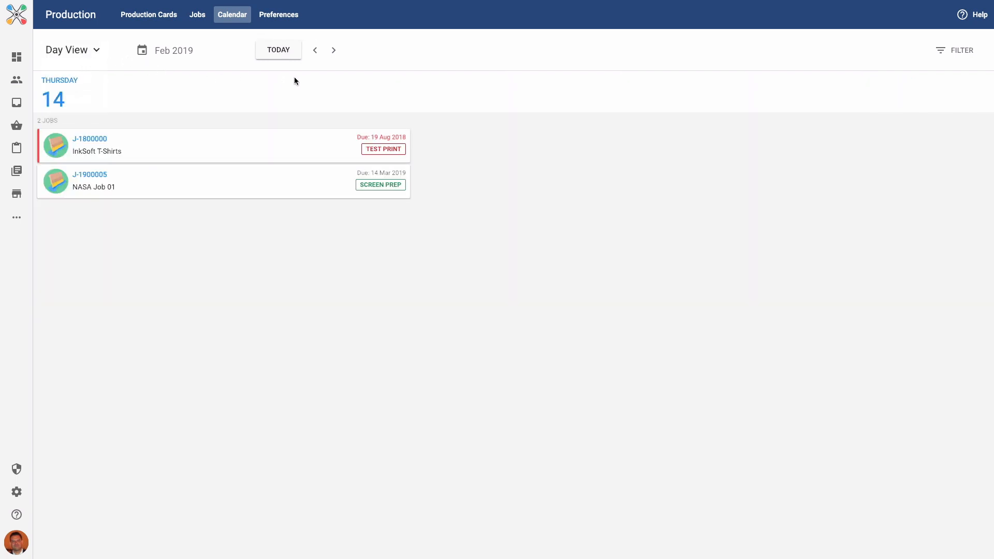
- Page the day view forward and back to 14 February 2019, and check the date picker's month and year choices
{"action": "left_click", "coordinate": [334, 50]}
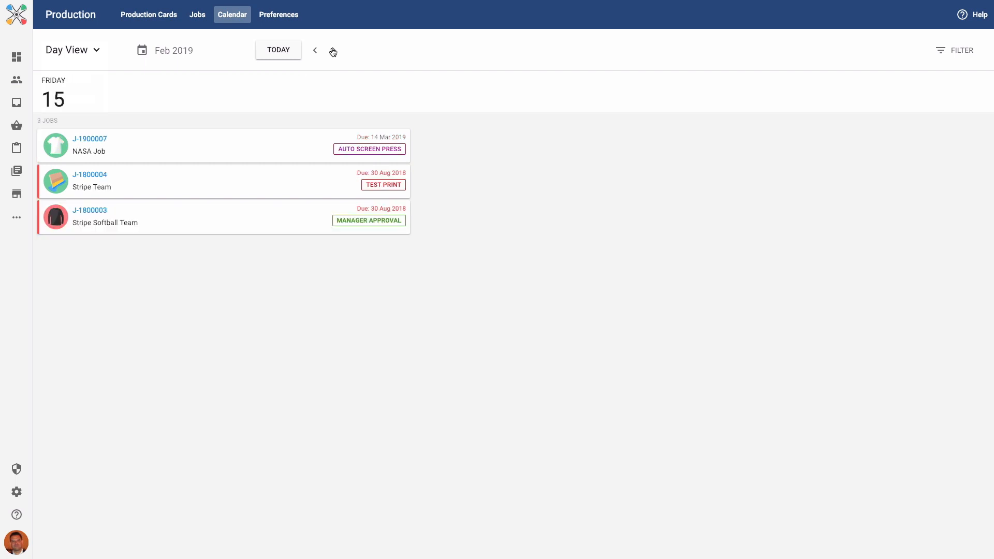
{"action": "left_click", "coordinate": [333, 52]}
{"action": "left_click", "coordinate": [317, 52]}
{"action": "left_click", "coordinate": [317, 52]}
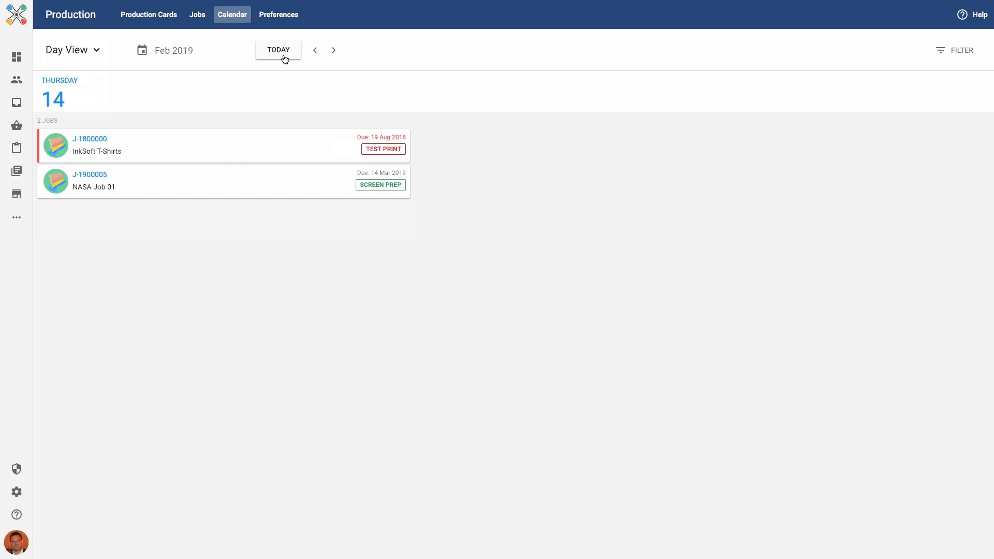
{"action": "left_click", "coordinate": [147, 53]}
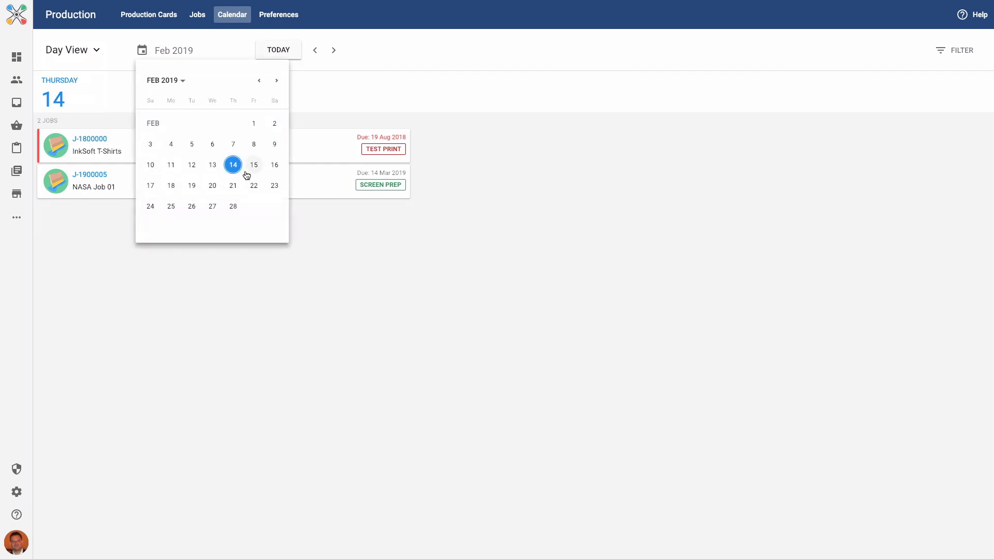
{"action": "left_click", "coordinate": [184, 82]}
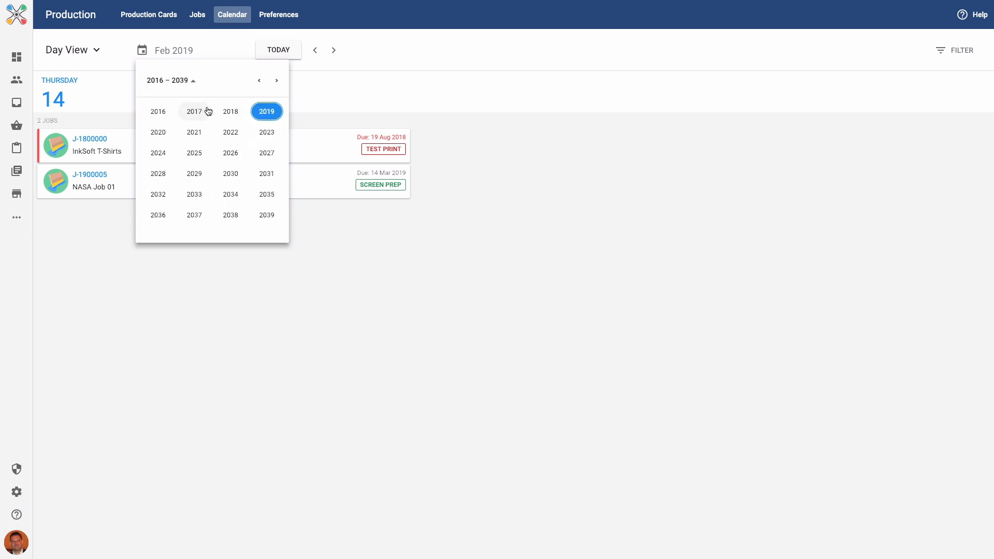
{"action": "left_click", "coordinate": [304, 99]}
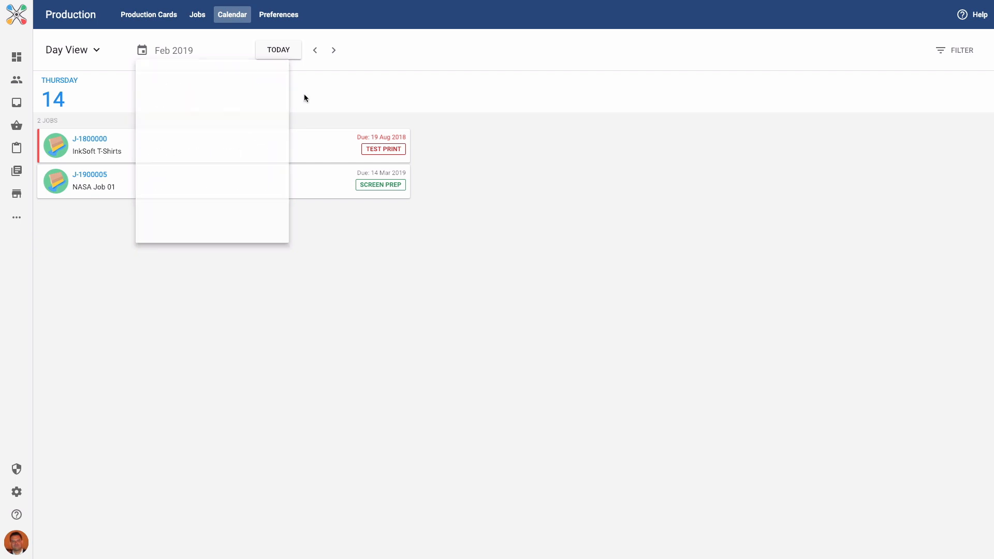
- Browse the scheduled jobs in the calendar's week view across later and earlier dates, and return to today
{"action": "left_click", "coordinate": [96, 50]}
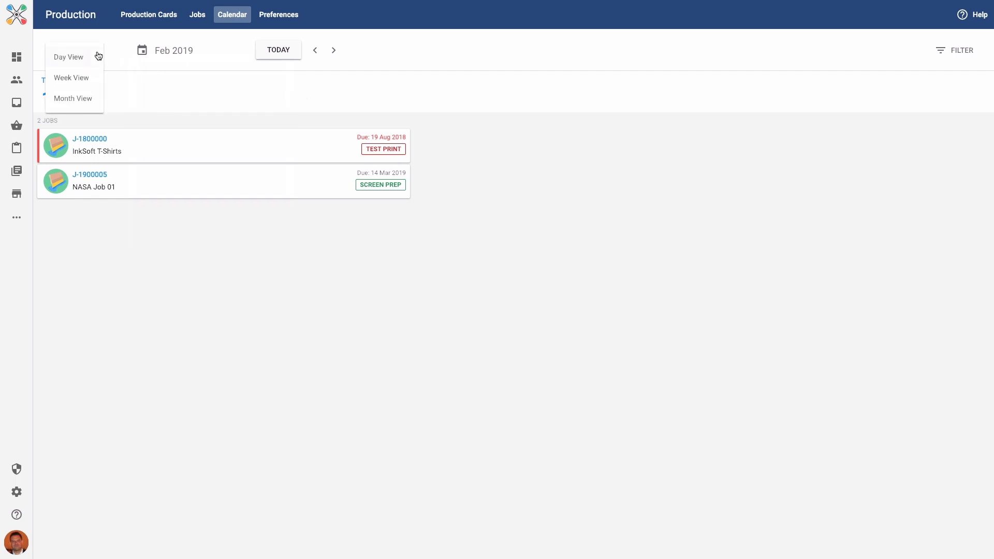
{"action": "left_click", "coordinate": [88, 78]}
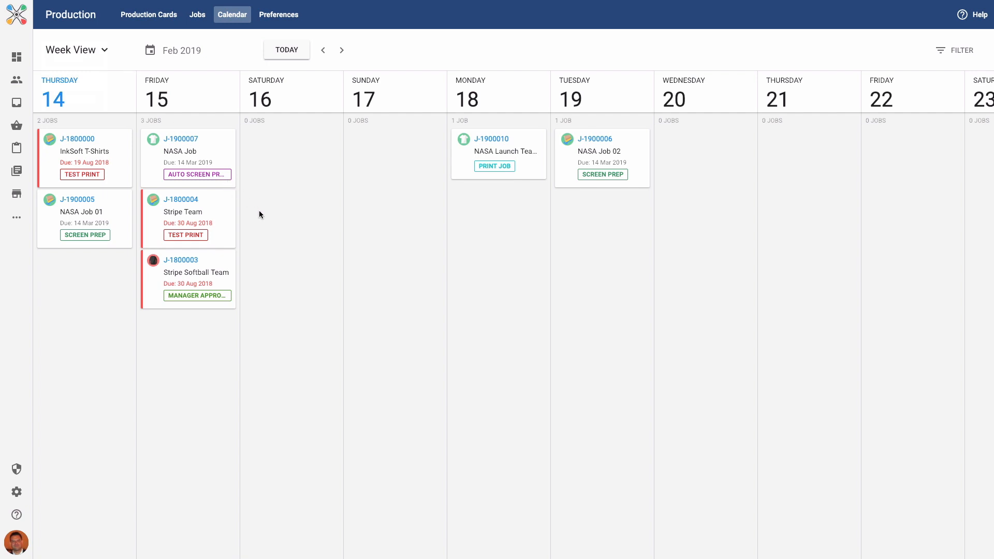
{"action": "scroll", "coordinate": [258, 210], "scroll_direction": "right", "scroll_amount": 10}
{"action": "scroll", "coordinate": [258, 214], "scroll_direction": "right", "scroll_amount": 5}
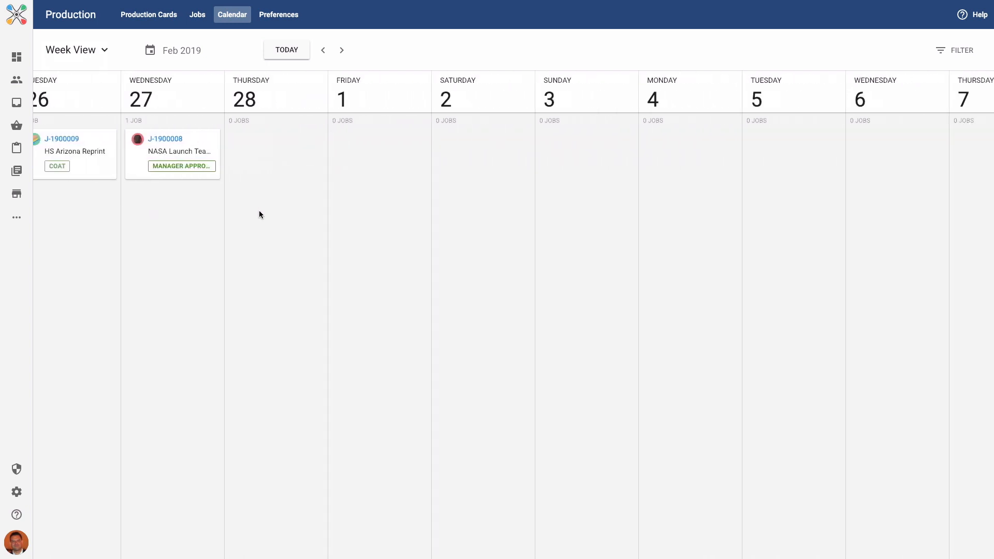
{"action": "scroll", "coordinate": [259, 214], "scroll_direction": "left", "scroll_amount": 7}
{"action": "scroll", "coordinate": [259, 214], "scroll_direction": "left", "scroll_amount": 13}
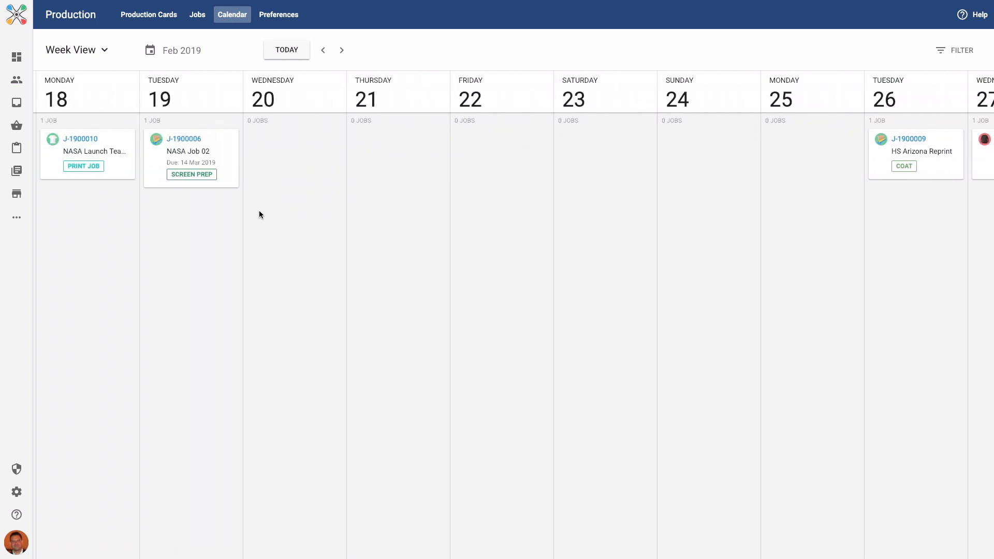
{"action": "scroll", "coordinate": [259, 214], "scroll_direction": "left", "scroll_amount": 3}
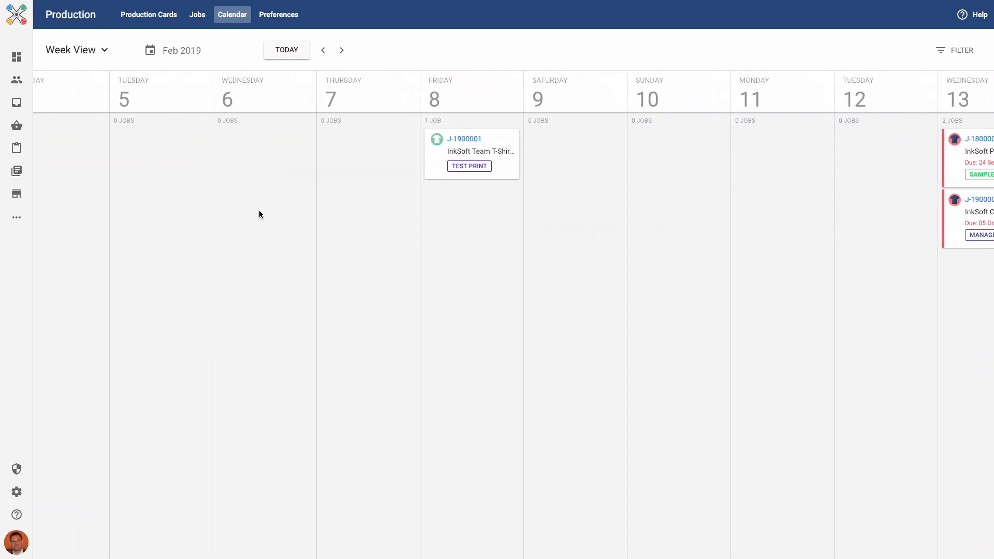
{"action": "left_click", "coordinate": [287, 50]}
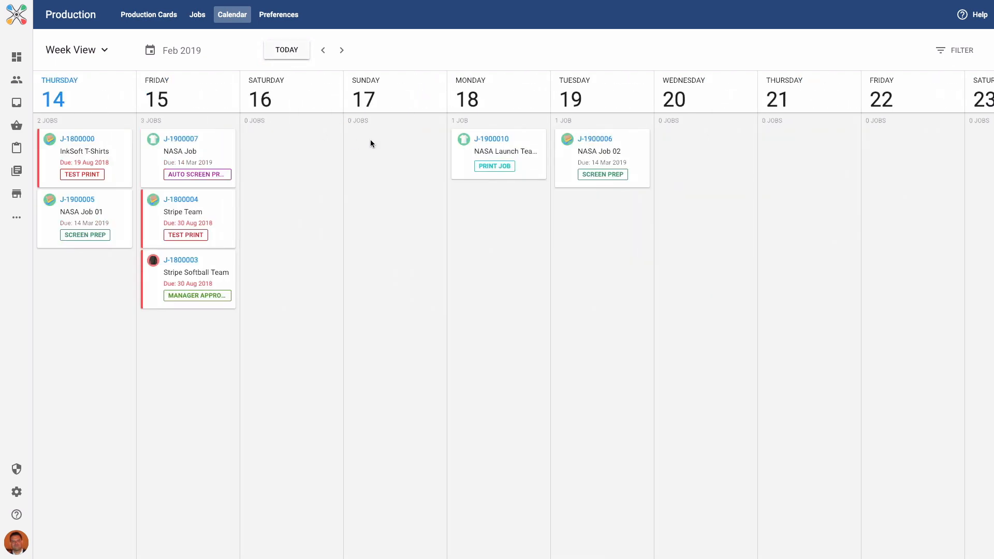
- Check which filter options the calendar offers and close them without applying any
{"action": "left_click", "coordinate": [957, 54]}
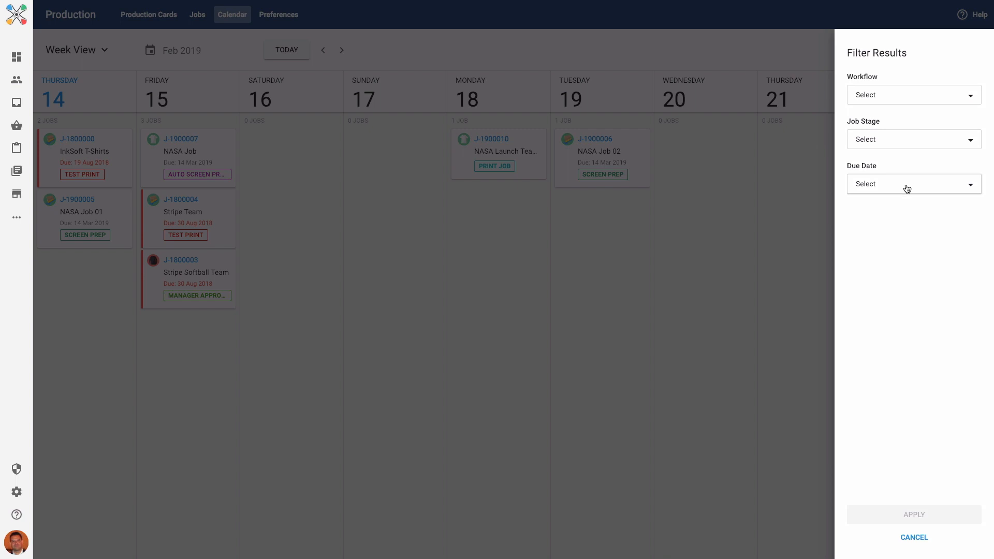
{"action": "left_click", "coordinate": [823, 229]}
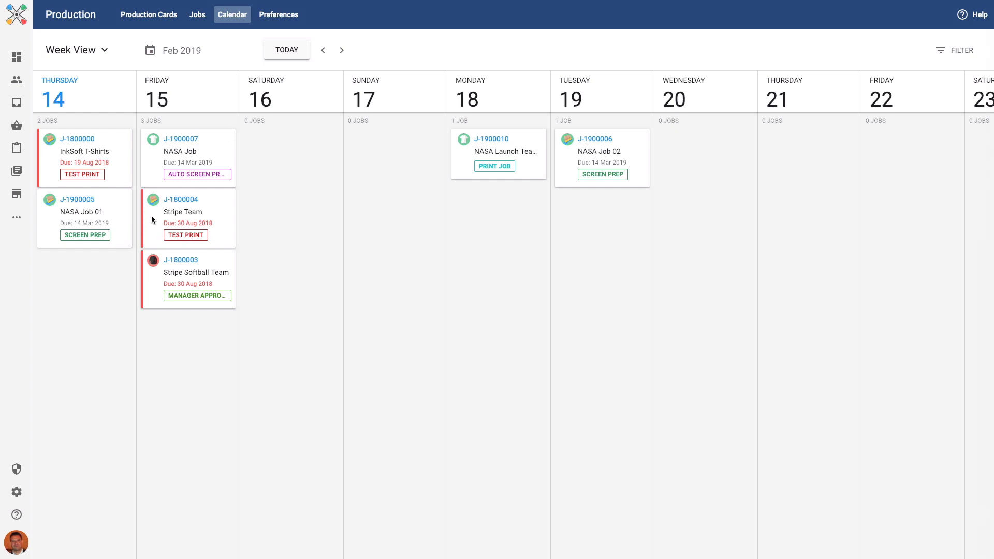
- Open the NASA Job scheduled for Friday 15 February and review its production cards, product previews and job activity
{"action": "mouse_move", "coordinate": [156, 141]}
{"action": "left_click", "coordinate": [222, 148]}
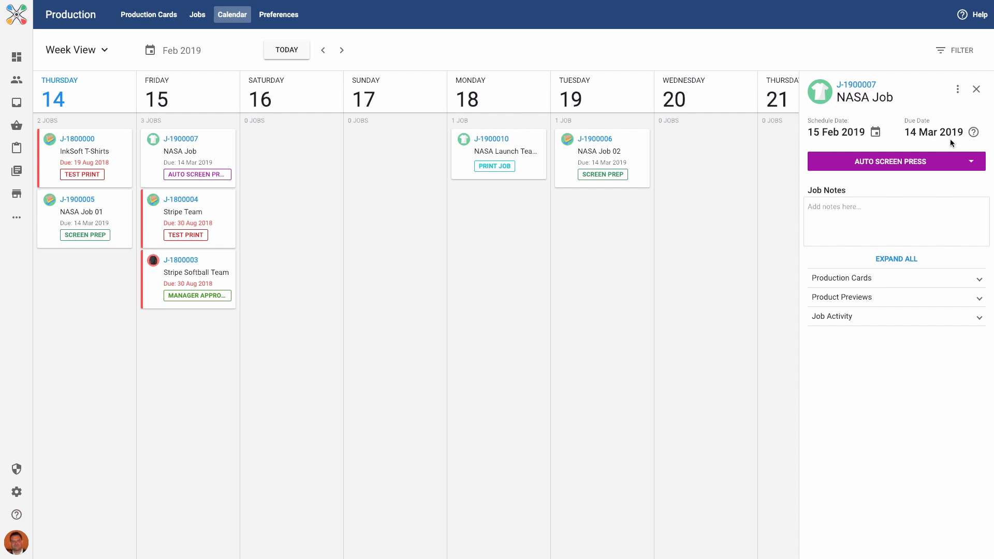
{"action": "left_click", "coordinate": [945, 280]}
{"action": "scroll", "coordinate": [920, 313], "scroll_direction": "right", "scroll_amount": 5}
{"action": "scroll", "coordinate": [921, 313], "scroll_direction": "left", "scroll_amount": 5}
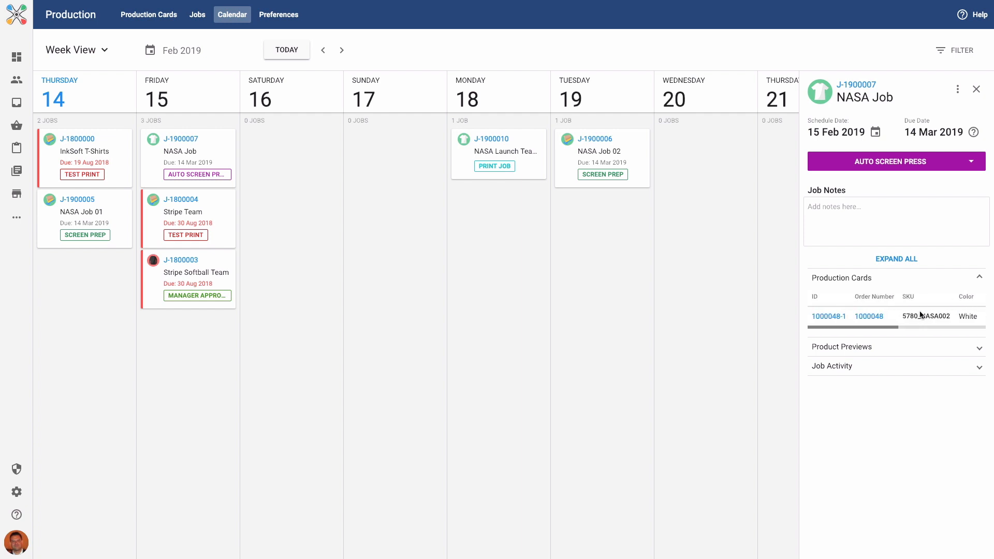
{"action": "left_click", "coordinate": [920, 347]}
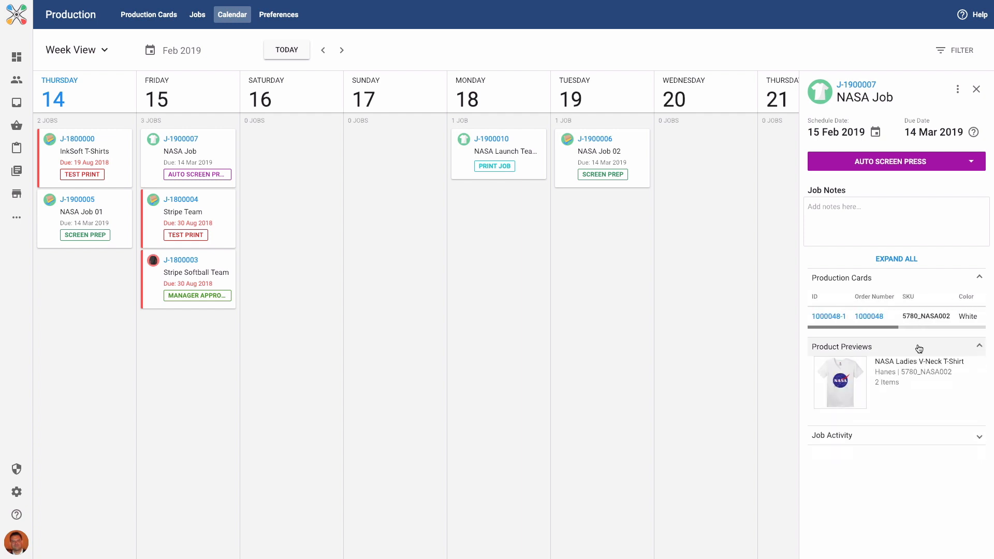
{"action": "left_click", "coordinate": [908, 438]}
{"action": "scroll", "coordinate": [904, 451], "scroll_direction": "down", "scroll_amount": 5}
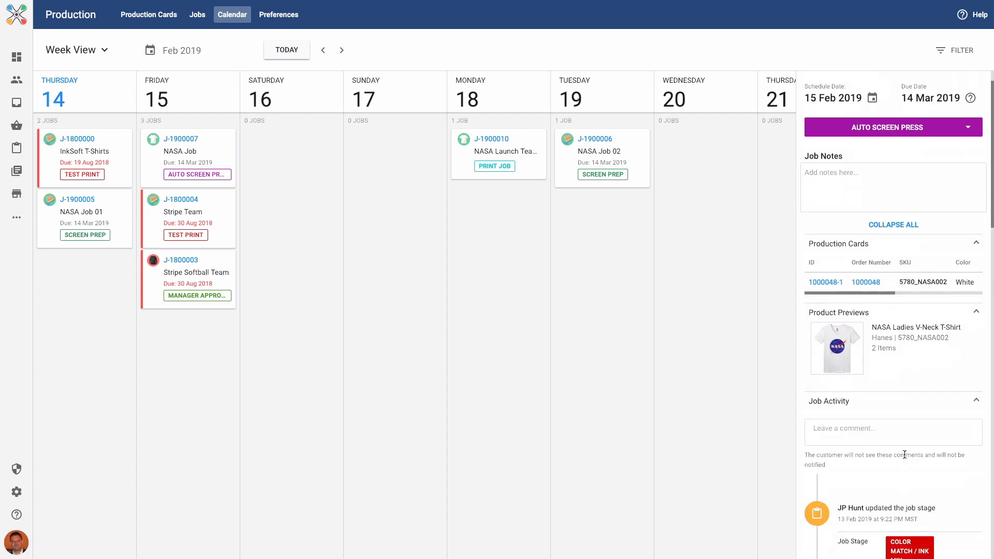
{"action": "scroll", "coordinate": [903, 445], "scroll_direction": "up", "scroll_amount": 5}
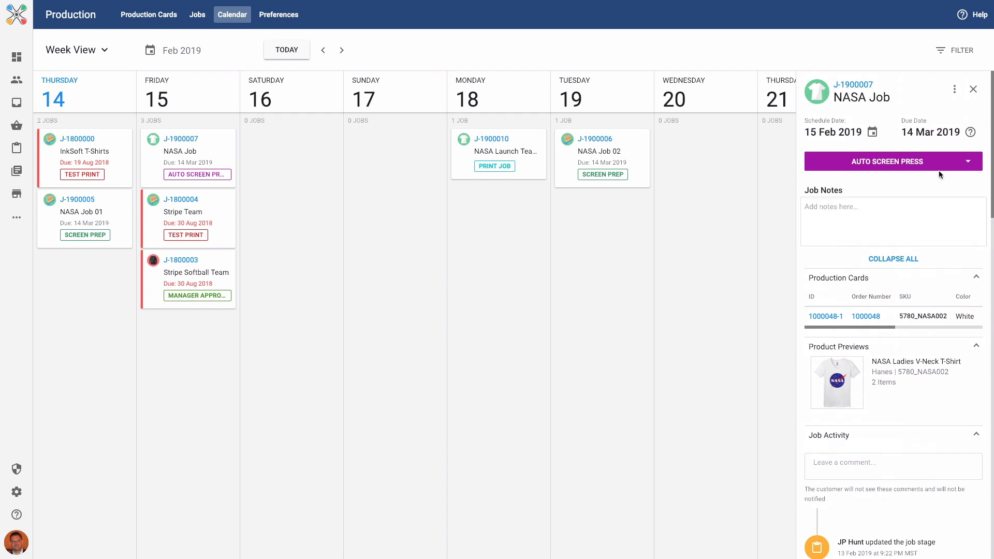
- Check the additional options and the available stages of the NASA Job without changing them
{"action": "left_click", "coordinate": [955, 90]}
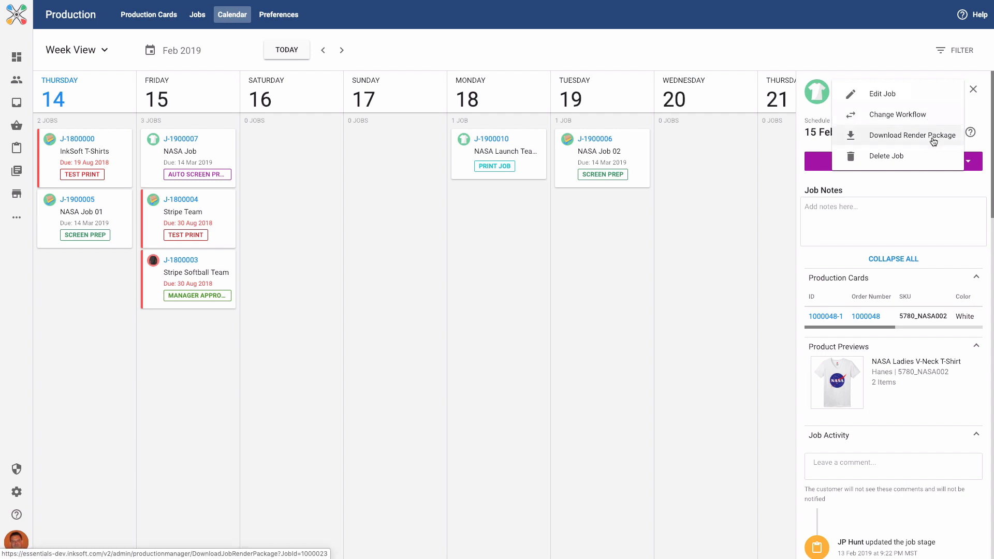
{"action": "left_click", "coordinate": [915, 183]}
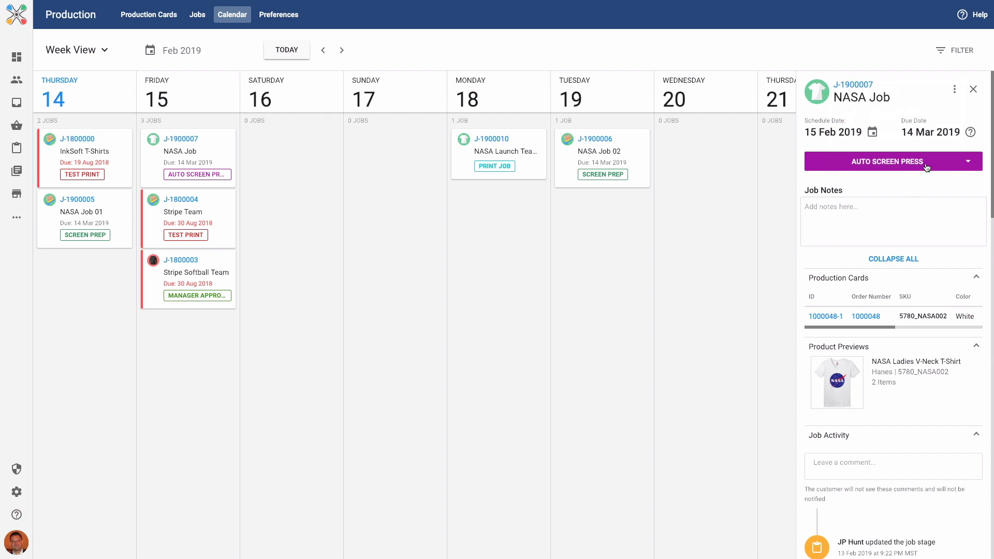
{"action": "left_click", "coordinate": [930, 161]}
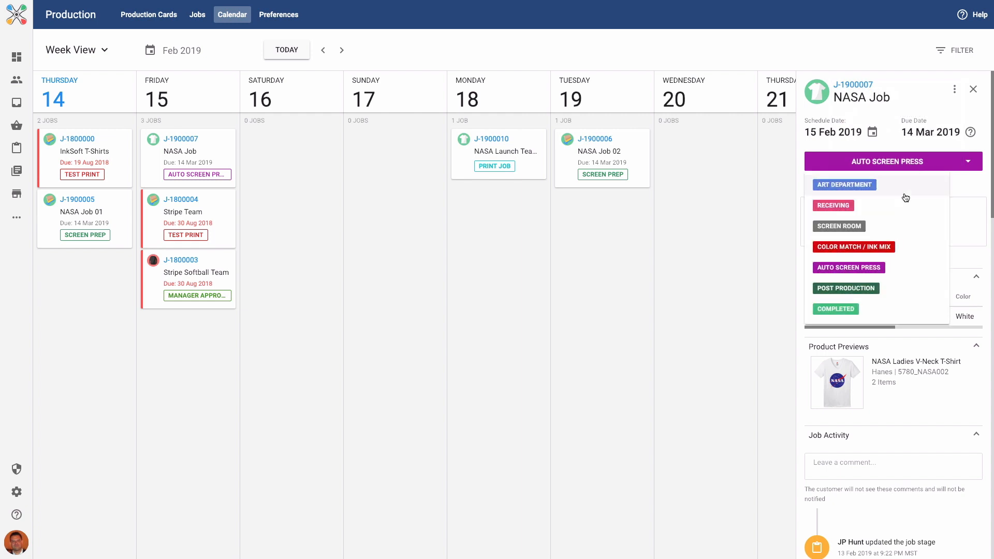
{"action": "left_click", "coordinate": [957, 254]}
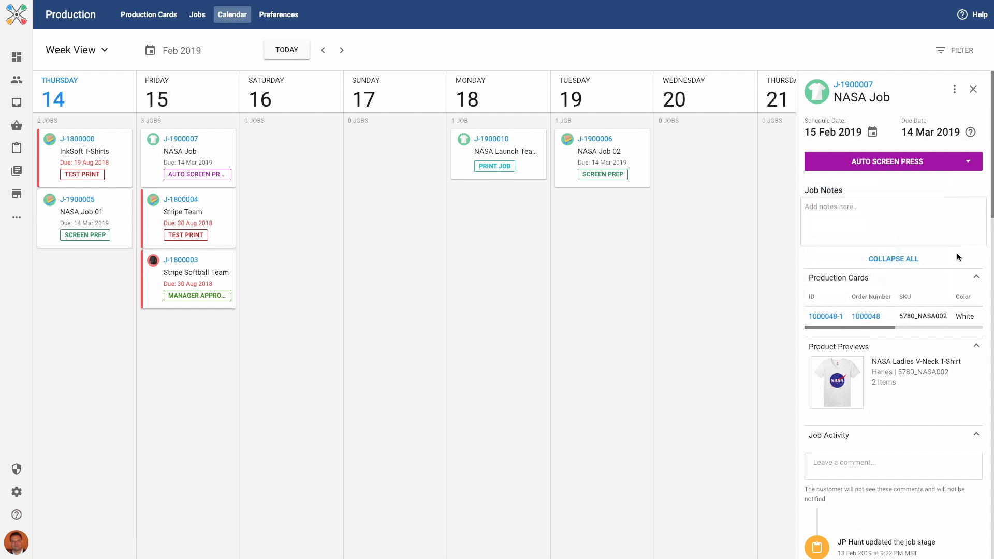
- Check the NASA Job's notes and comment fields, cancelling both without entering text
{"action": "left_click", "coordinate": [941, 208]}
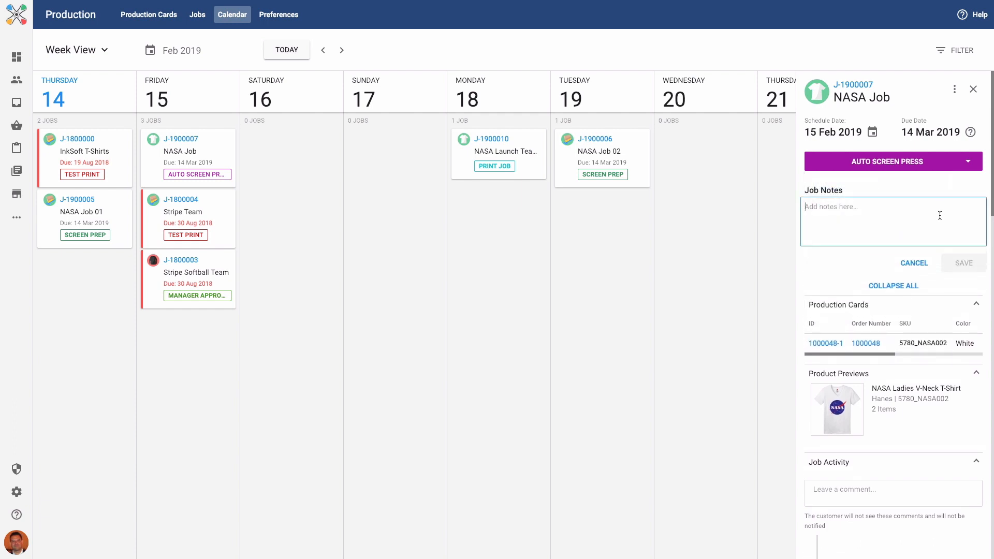
{"action": "left_click", "coordinate": [915, 264]}
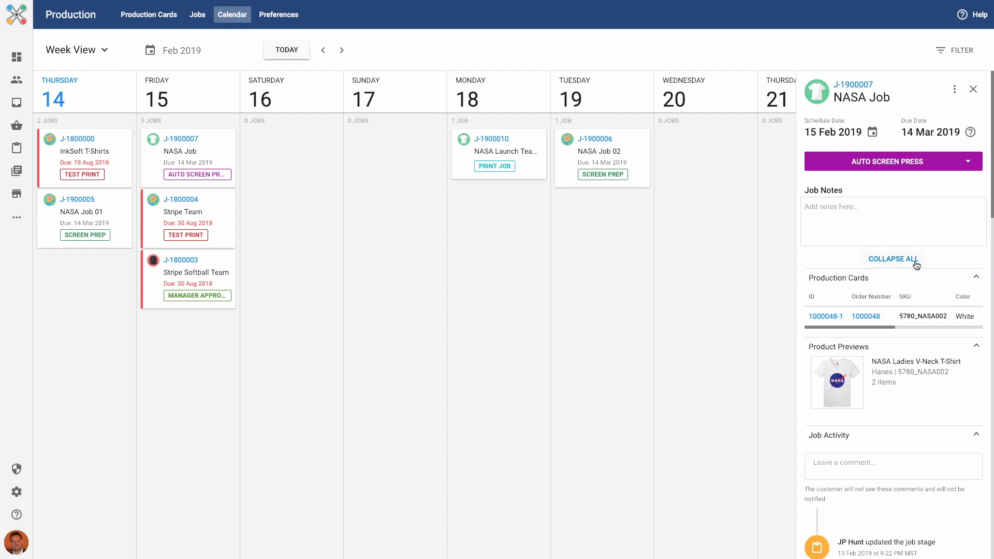
{"action": "scroll", "coordinate": [922, 296], "scroll_direction": "down", "scroll_amount": 3}
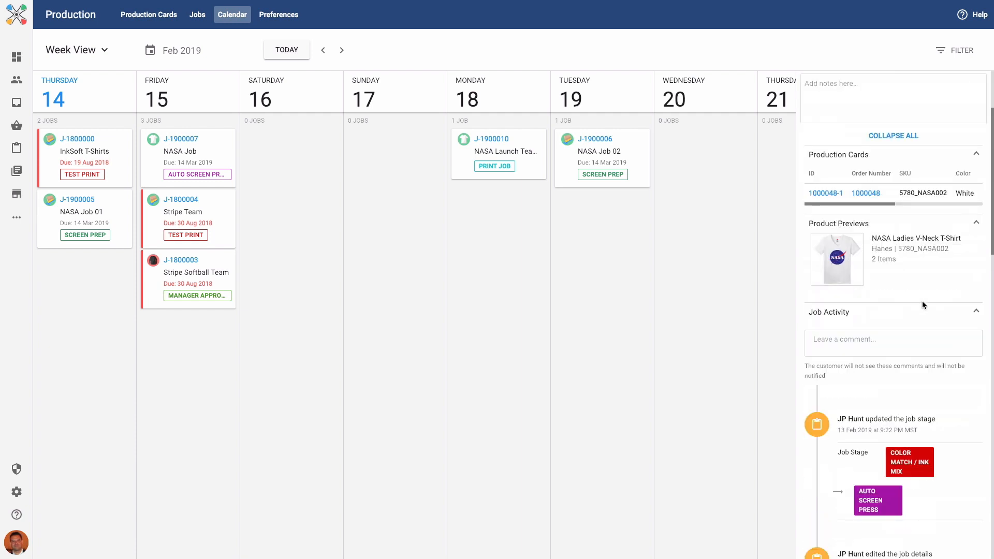
{"action": "left_click", "coordinate": [877, 339]}
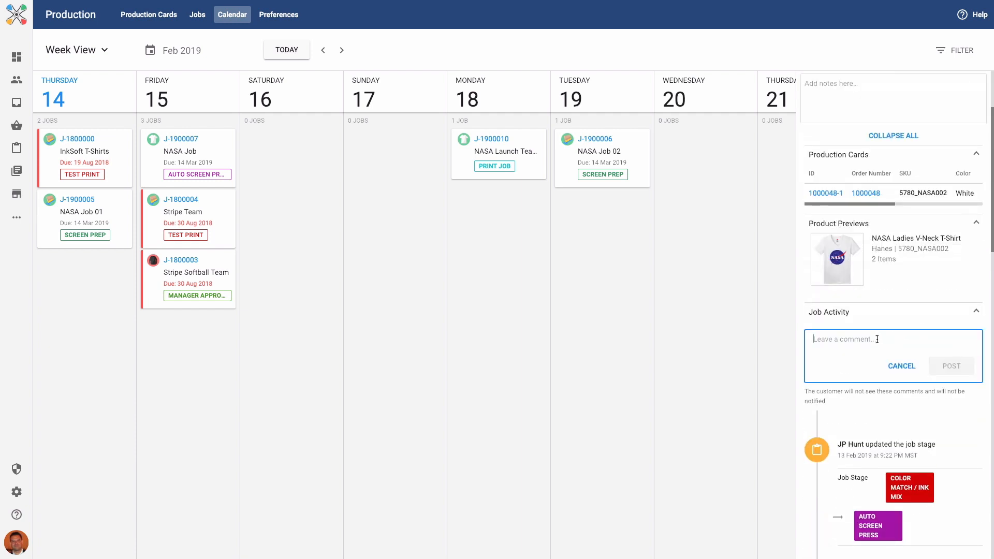
{"action": "left_click", "coordinate": [901, 367]}
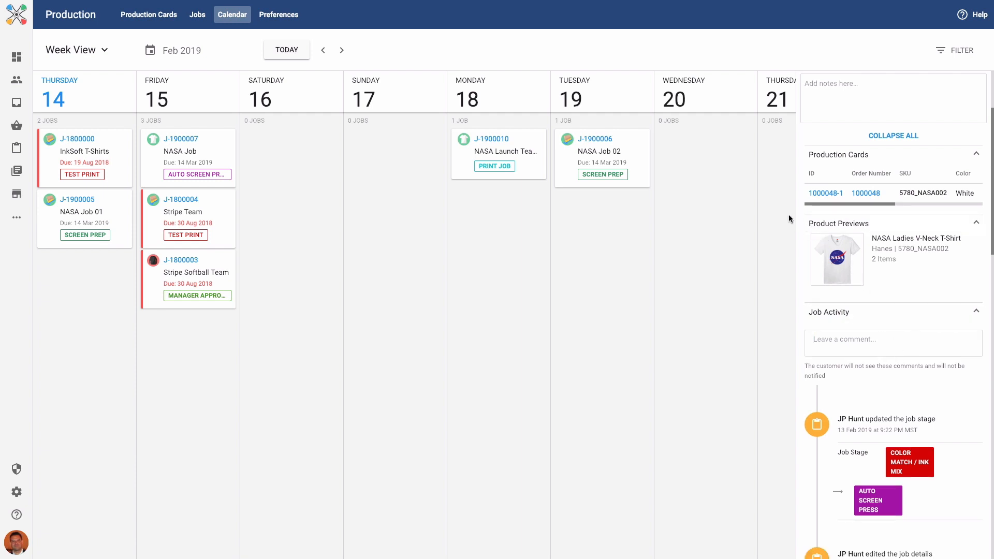
{"action": "scroll", "coordinate": [837, 155], "scroll_direction": "up", "scroll_amount": 3}
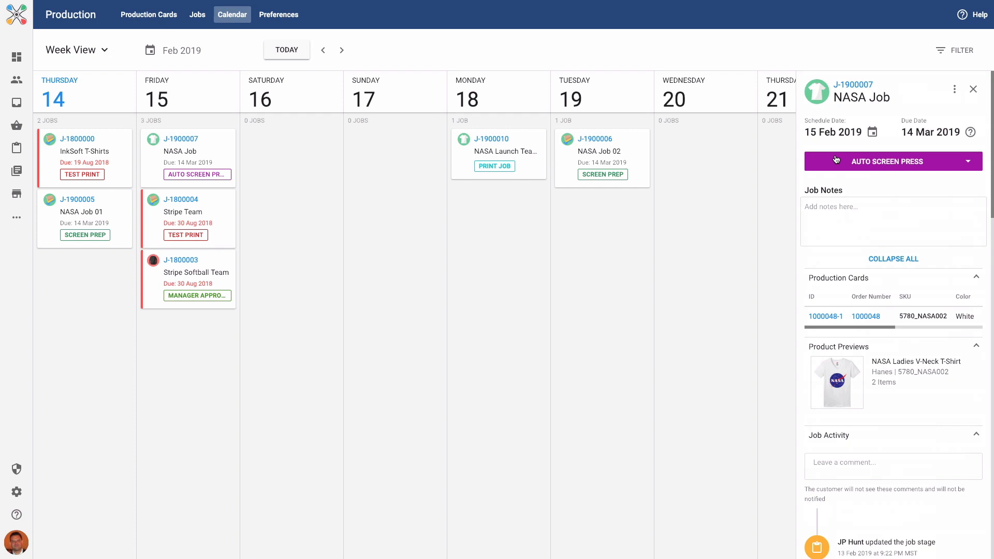
- Open the full page of the NASA Job and view its art details and products
{"action": "left_click", "coordinate": [859, 86]}
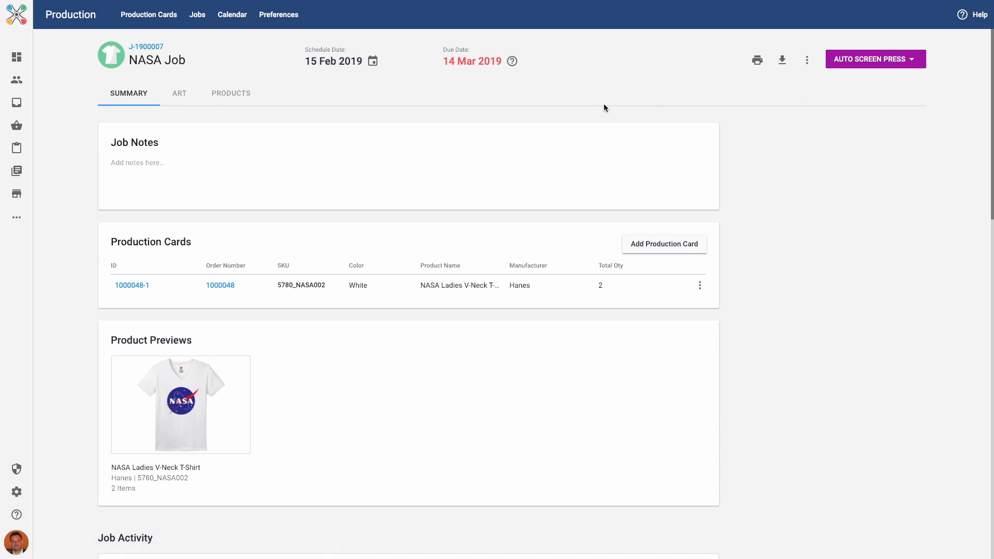
{"action": "left_click", "coordinate": [179, 95]}
{"action": "left_click", "coordinate": [227, 96]}
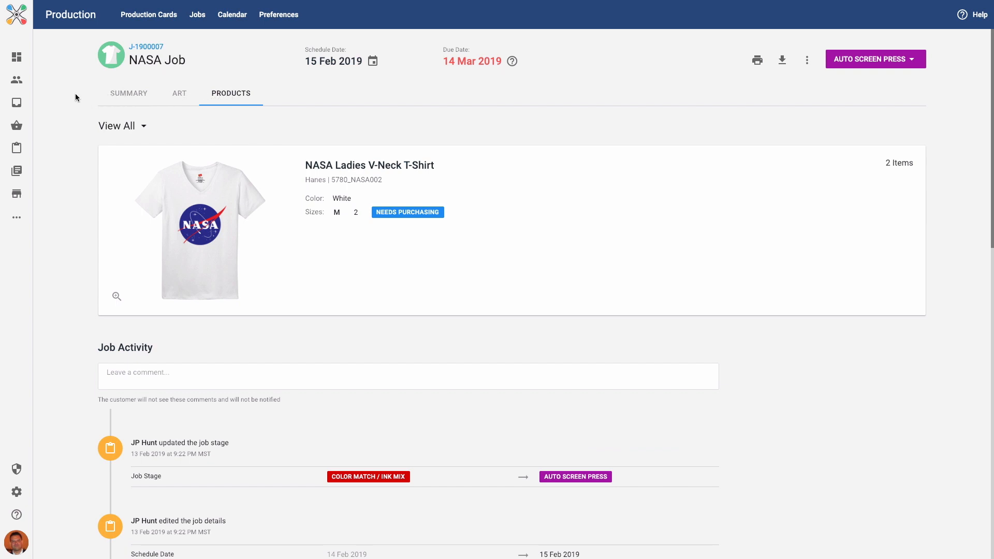
- Return to the calendar and reschedule the NASA Job to Sunday 17 February 2019
{"action": "left_click", "coordinate": [233, 19]}
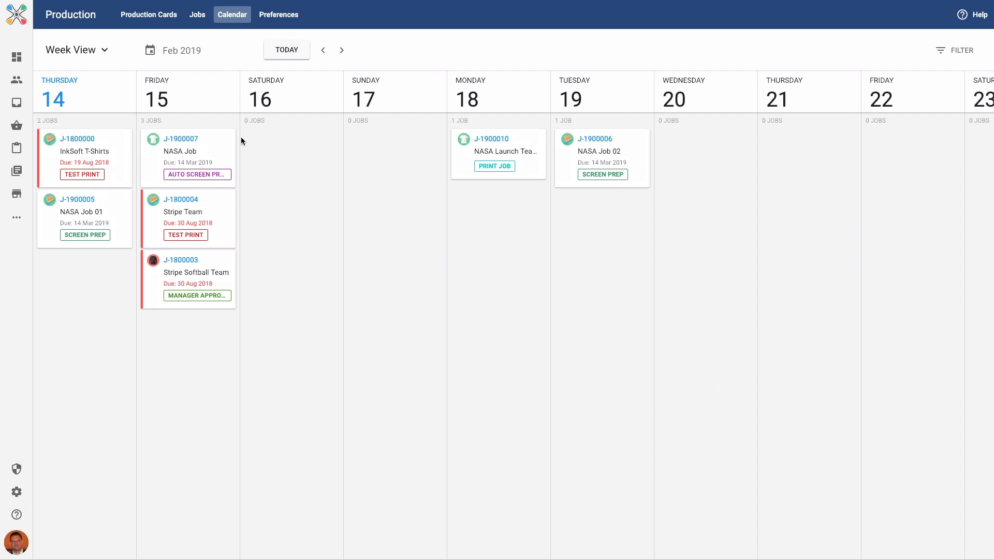
{"action": "left_click", "coordinate": [224, 153]}
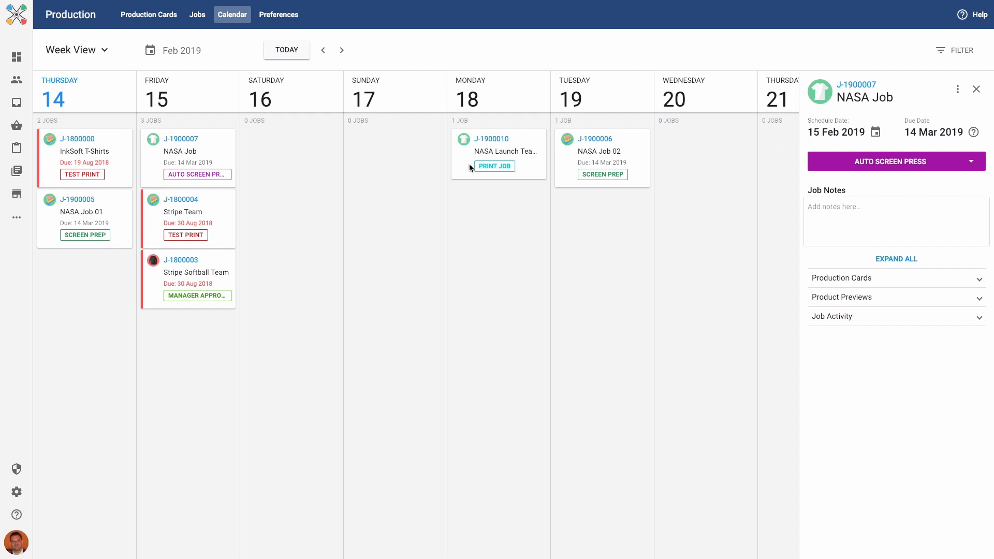
{"action": "left_click_drag", "start_coordinate": [208, 145], "coordinate": [411, 152]}
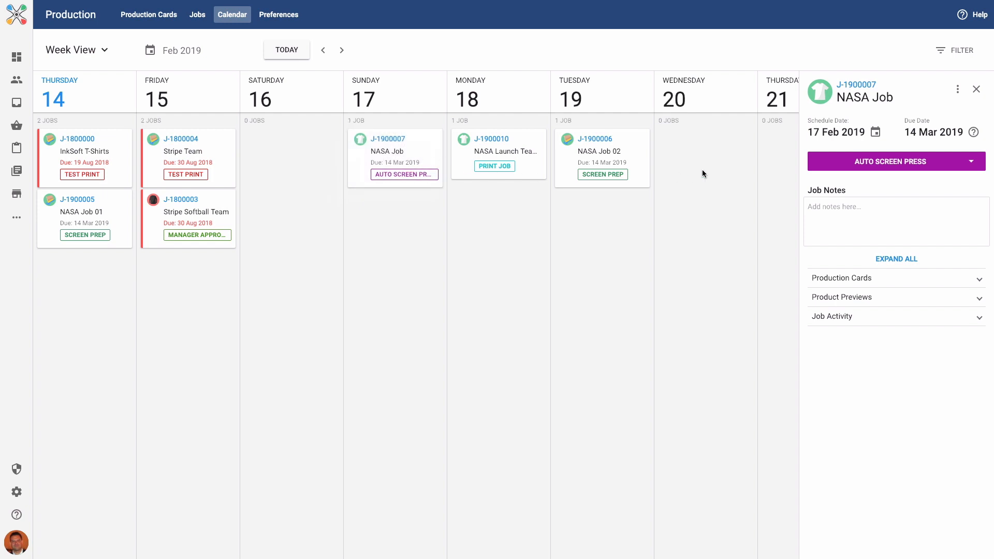